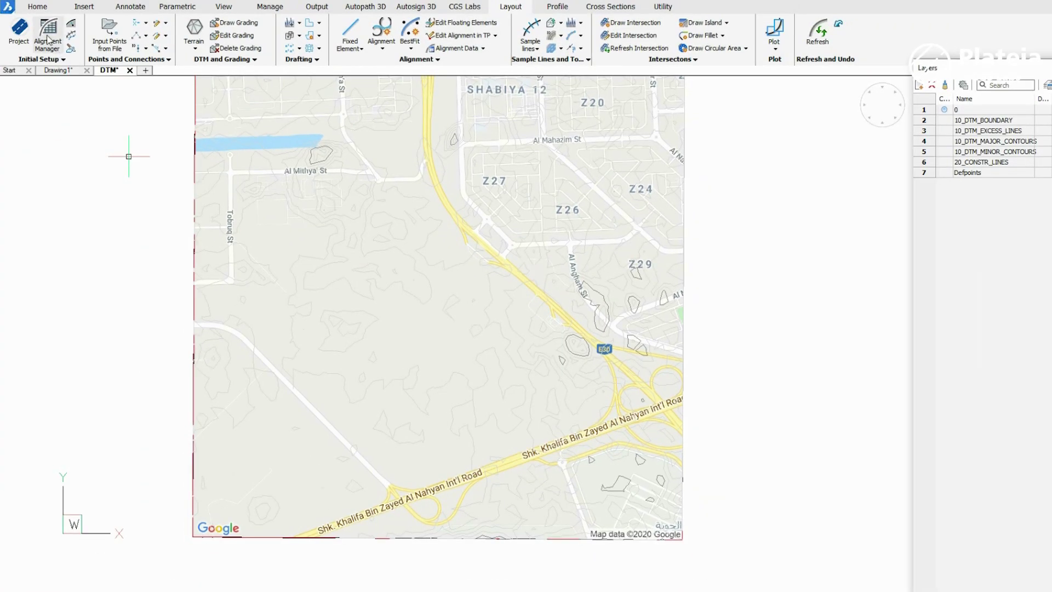
Name the new axis AXIS_ROAD, drape it onto the DTM surface and confirm.
left_click(571, 249)
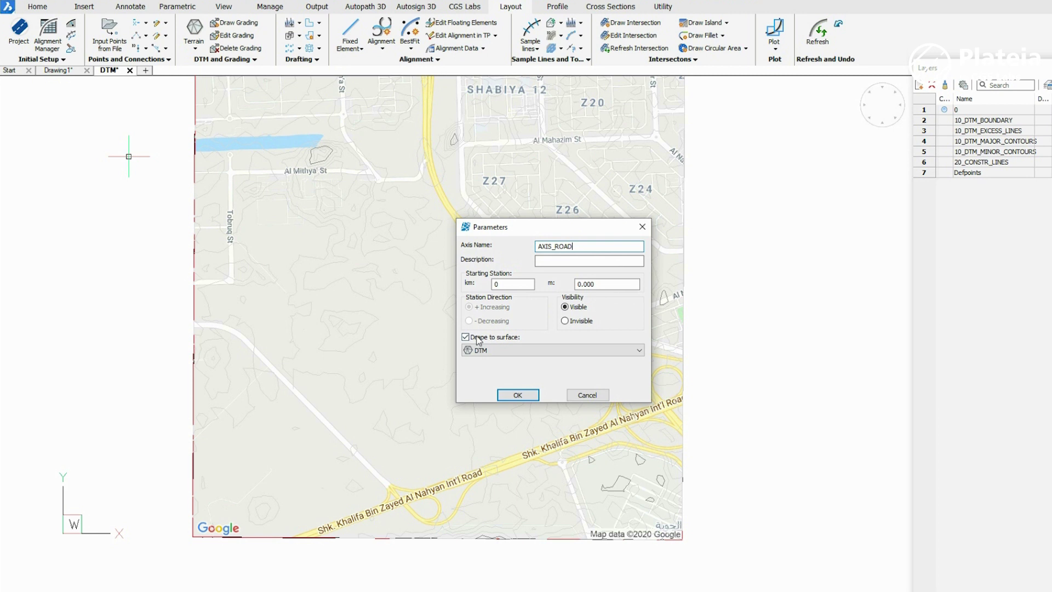
left_click(483, 351)
left_click(481, 362)
left_click(517, 394)
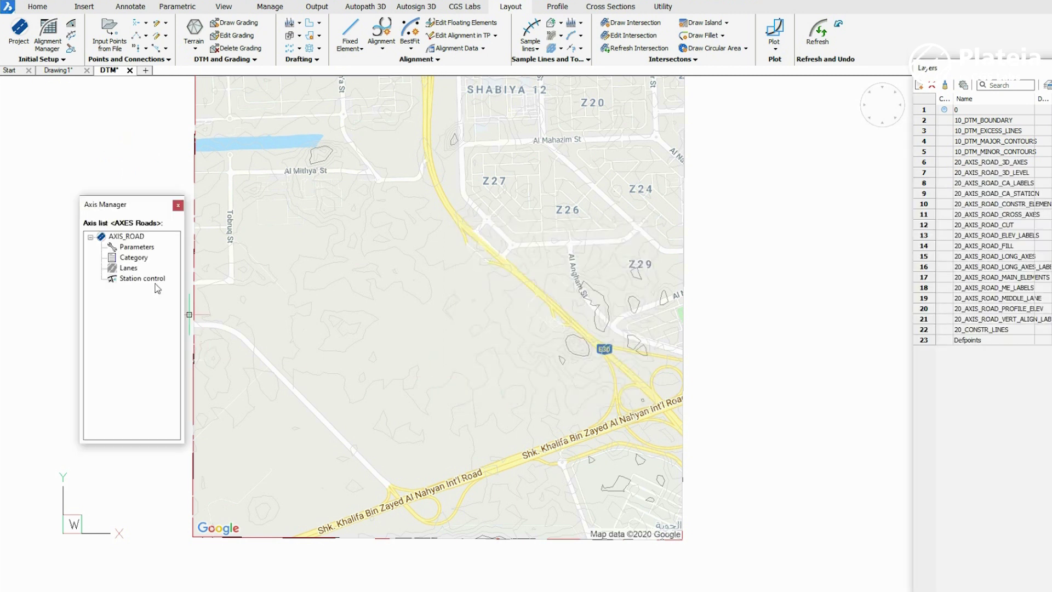
double_click(134, 258)
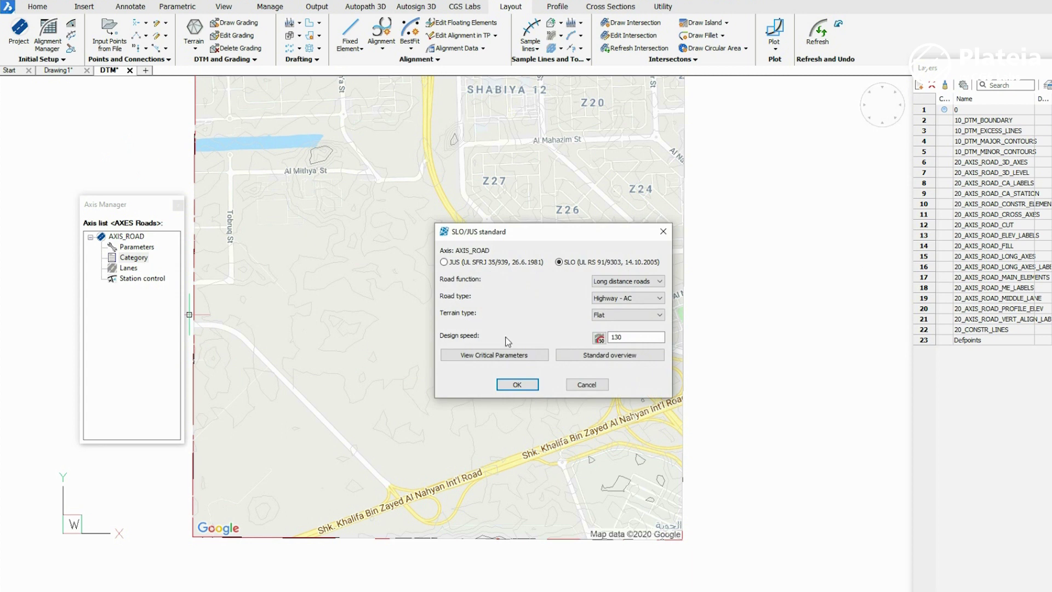
Set road function to Connecting roads and road type to Regional road - RC.
left_click(625, 281)
left_click(621, 300)
left_click(621, 299)
left_click(648, 319)
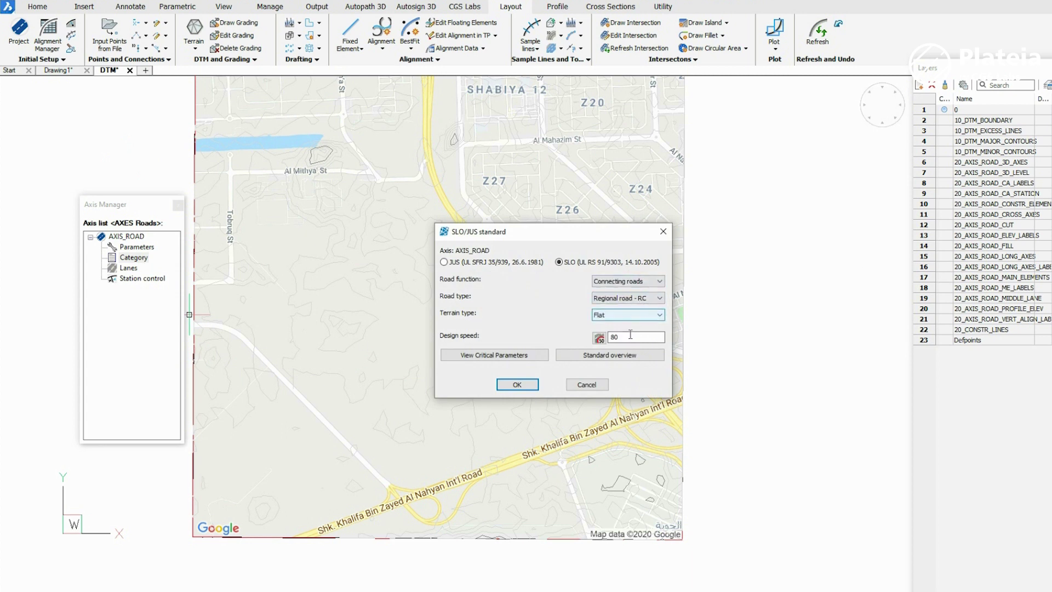
Review the critical parameters and standard overview, then confirm the category.
left_click(506, 356)
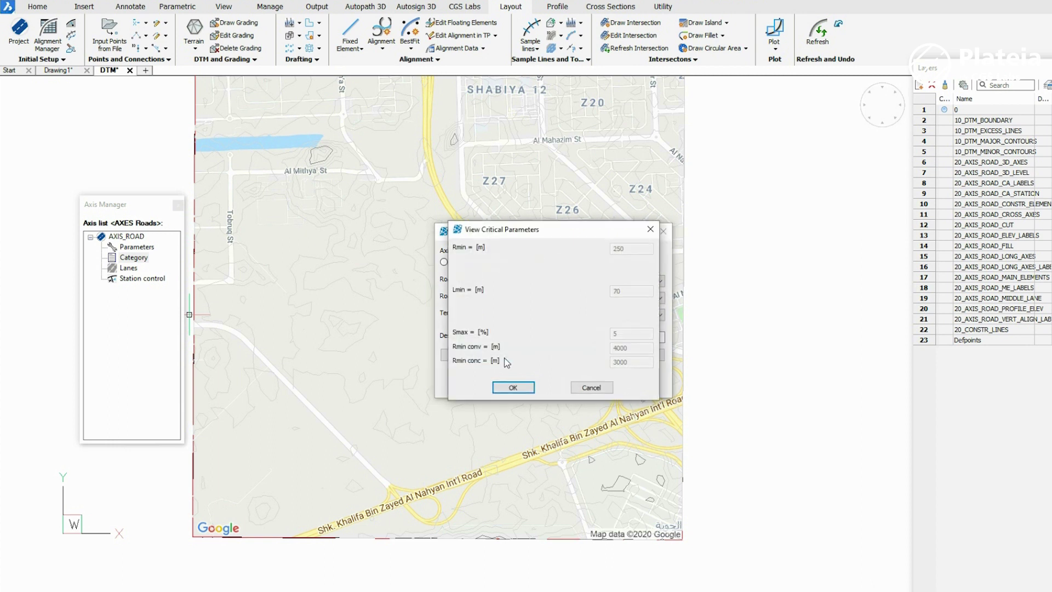
left_click(515, 384)
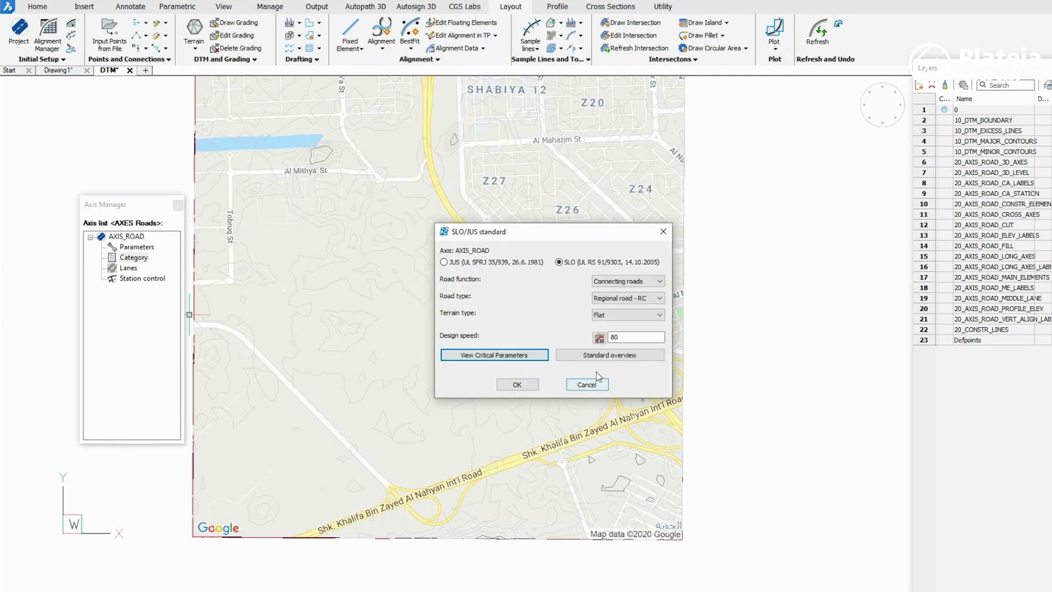
left_click(609, 355)
left_click(552, 449)
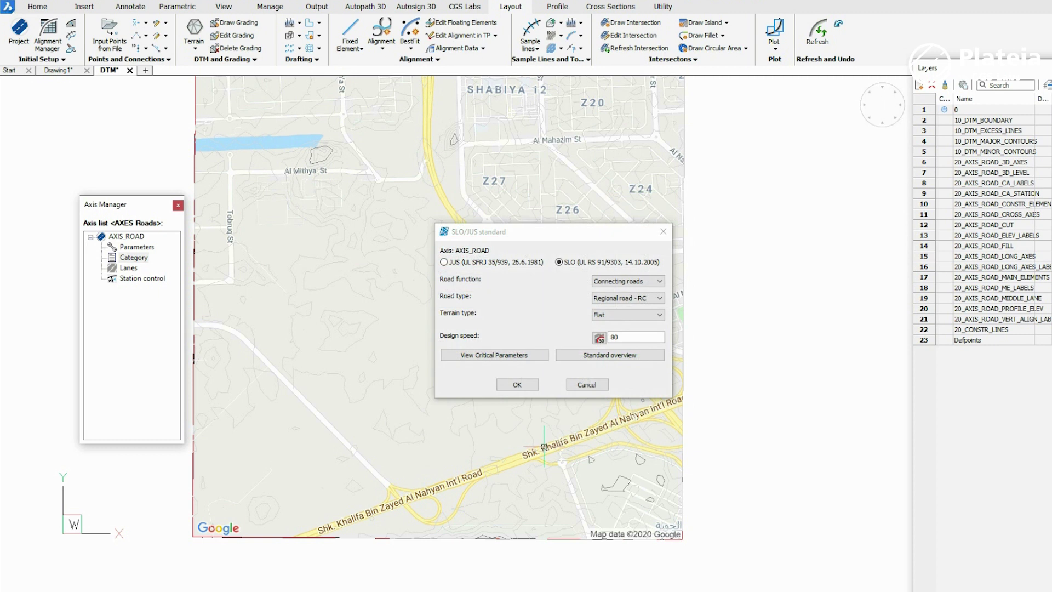
left_click(516, 384)
Add 1.0 m non-traffic lanes LANE_L2 and LANE_R2 outside the 3.5 m lanes.
double_click(128, 269)
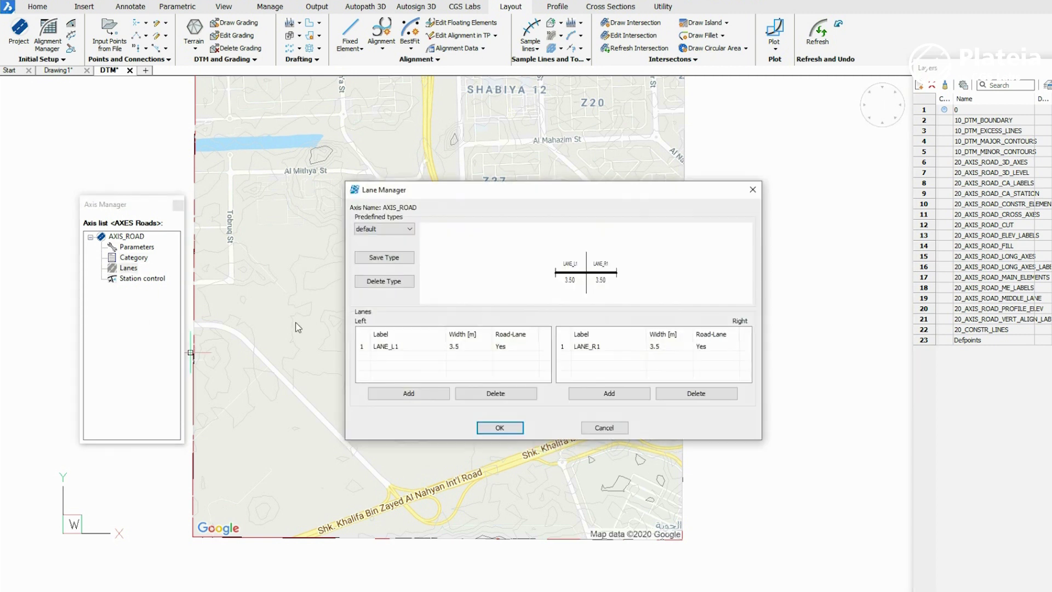
left_click(413, 394)
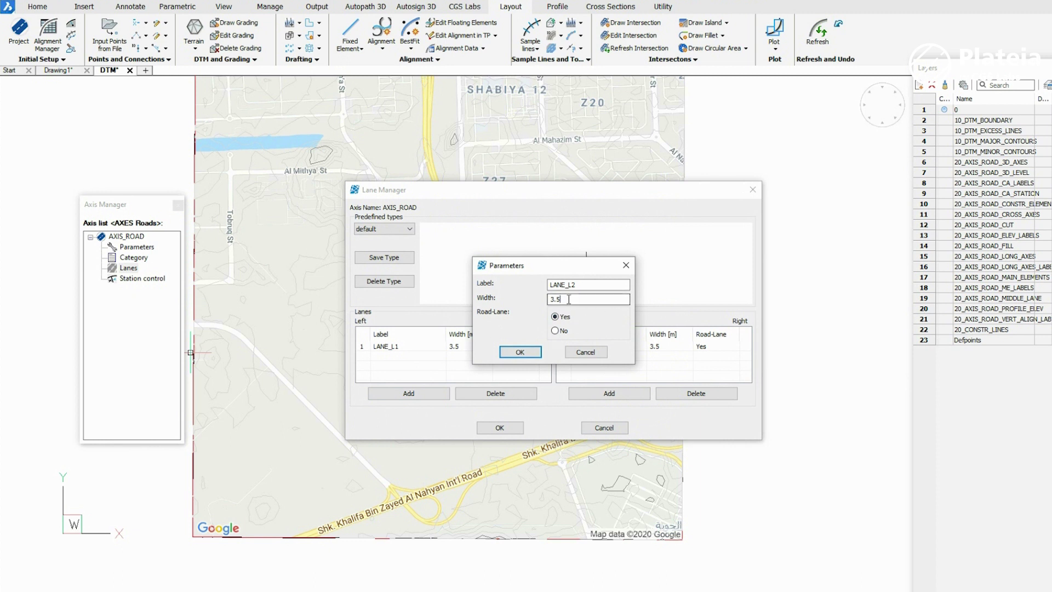
left_click(518, 352)
left_click(608, 394)
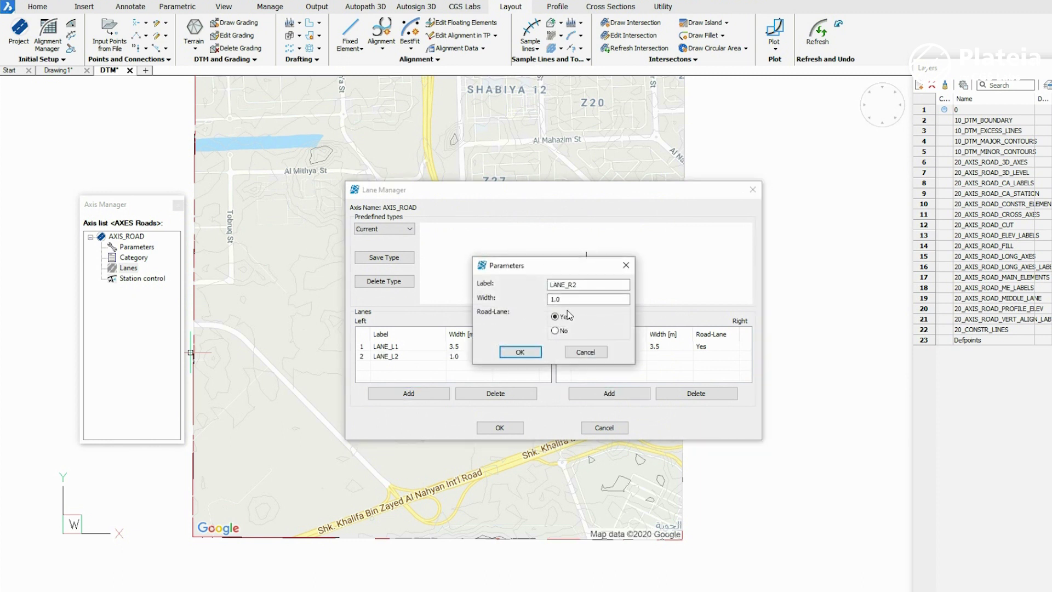
left_click(520, 353)
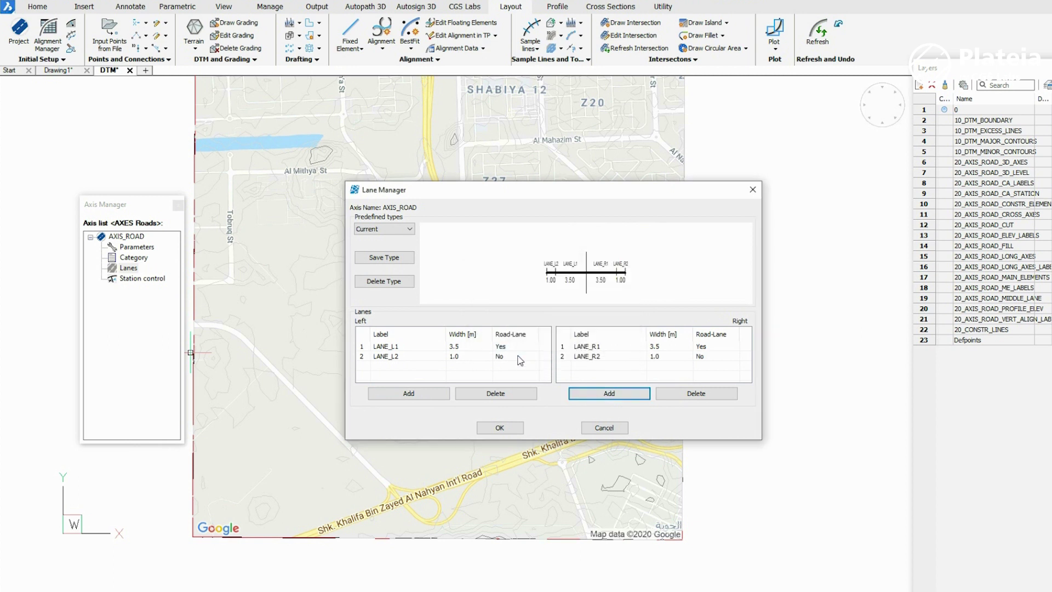
left_click(499, 427)
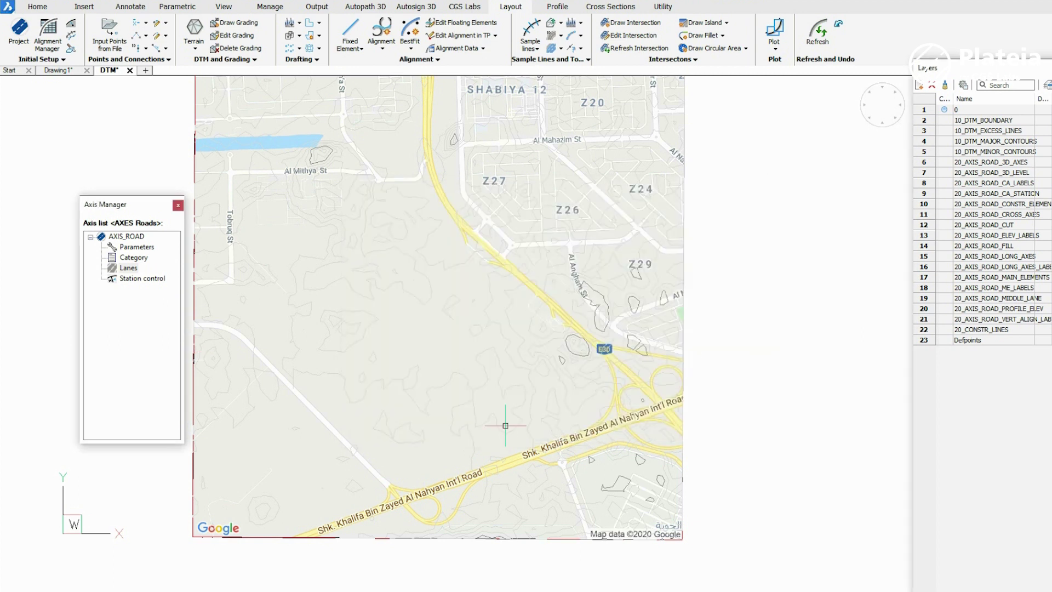
Start a tangent polygon with automatic spirals (R/A=2) and place its first vertices.
left_click(382, 47)
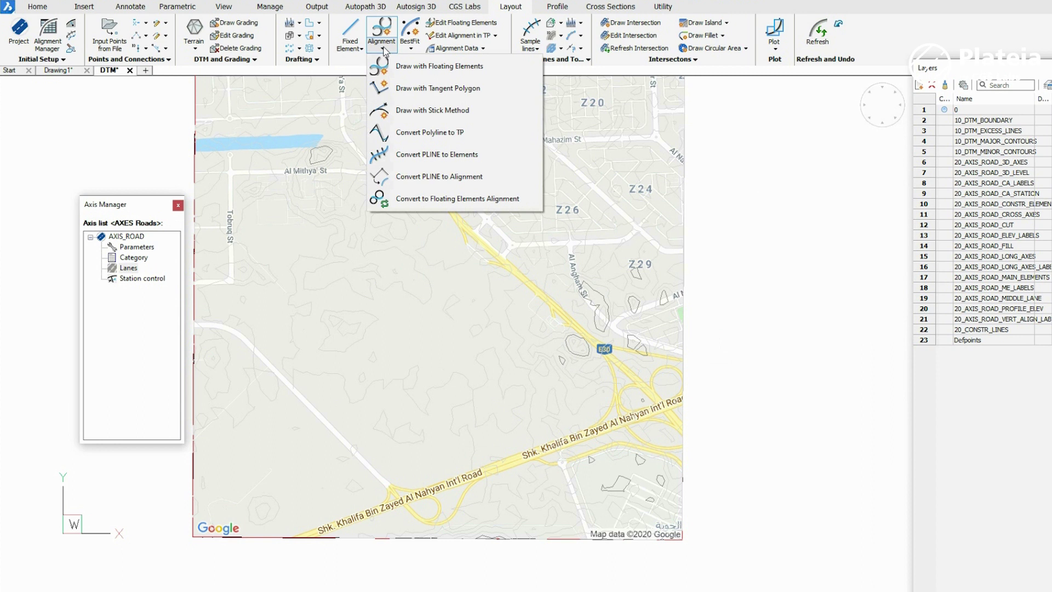
left_click(423, 89)
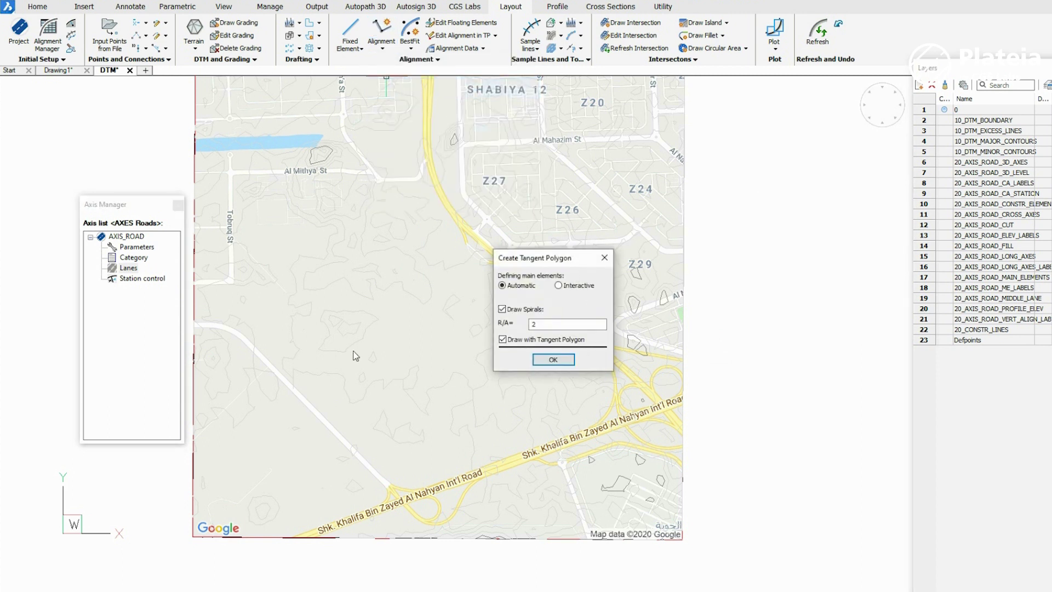
left_click(533, 360)
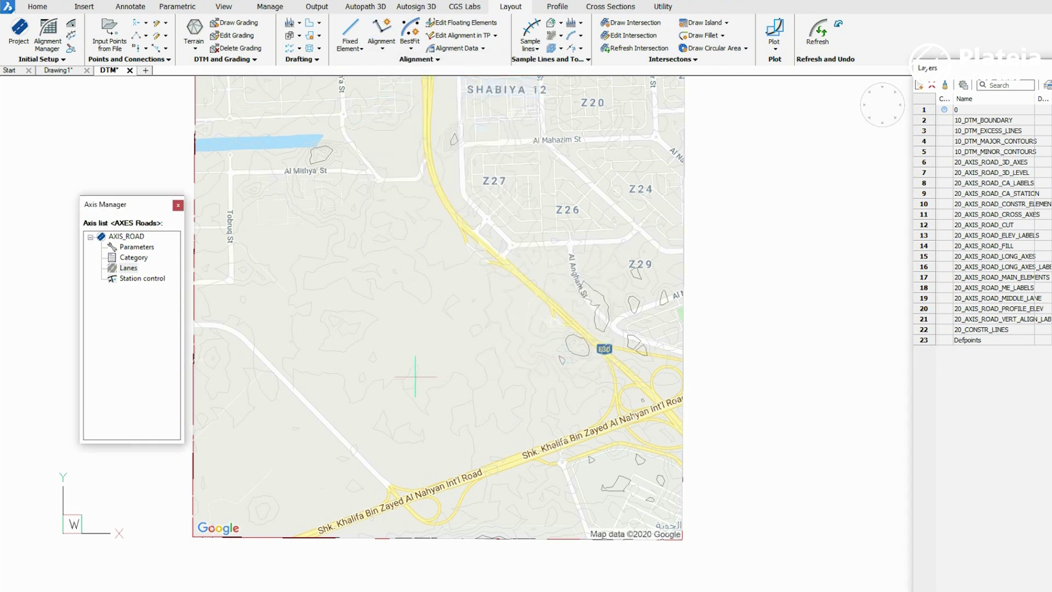
left_click(303, 394)
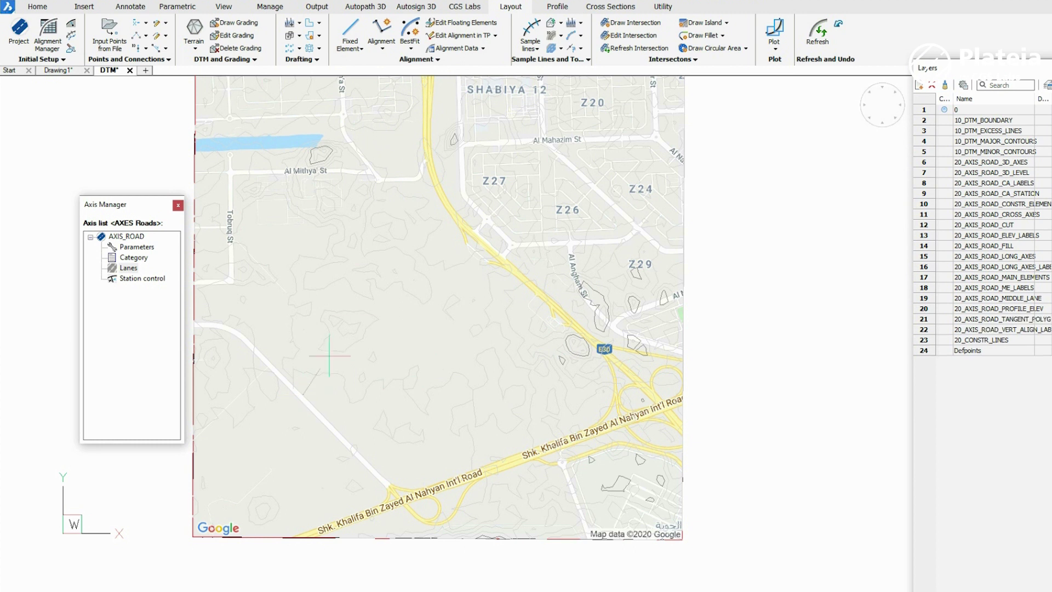
left_click(382, 320)
scroll(376, 197, "up", 3)
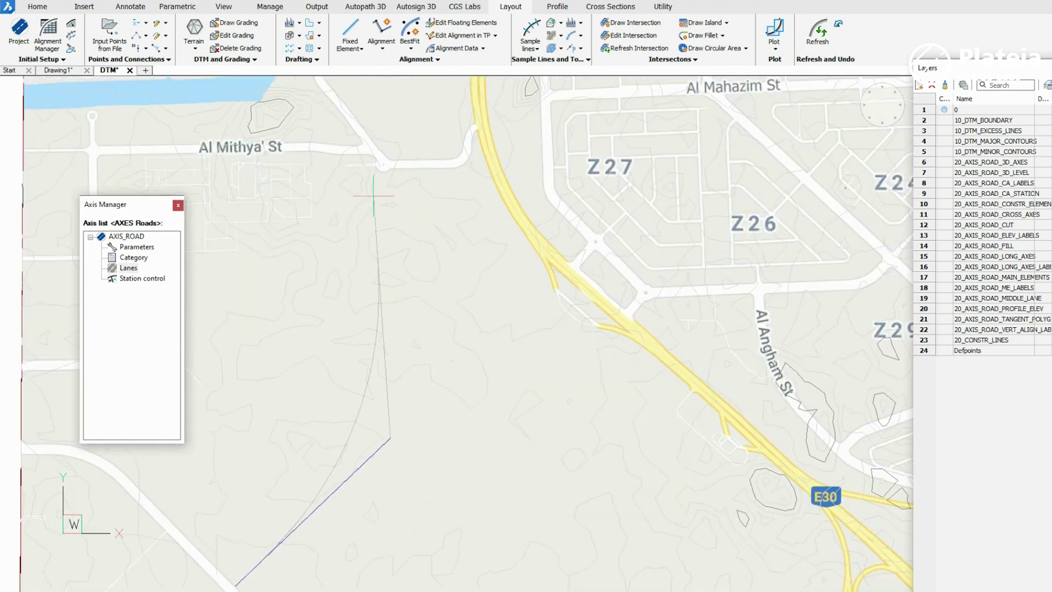
Finish the tangent polygon below Al Mithya' St and draw its lanes and widenings.
left_click(384, 173)
key("Return")
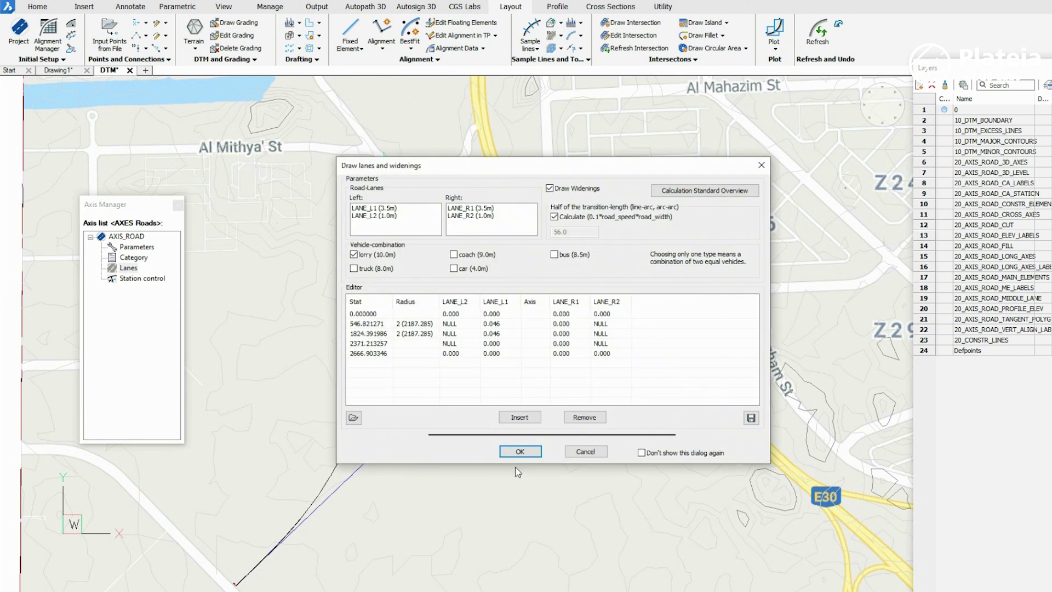
left_click(524, 452)
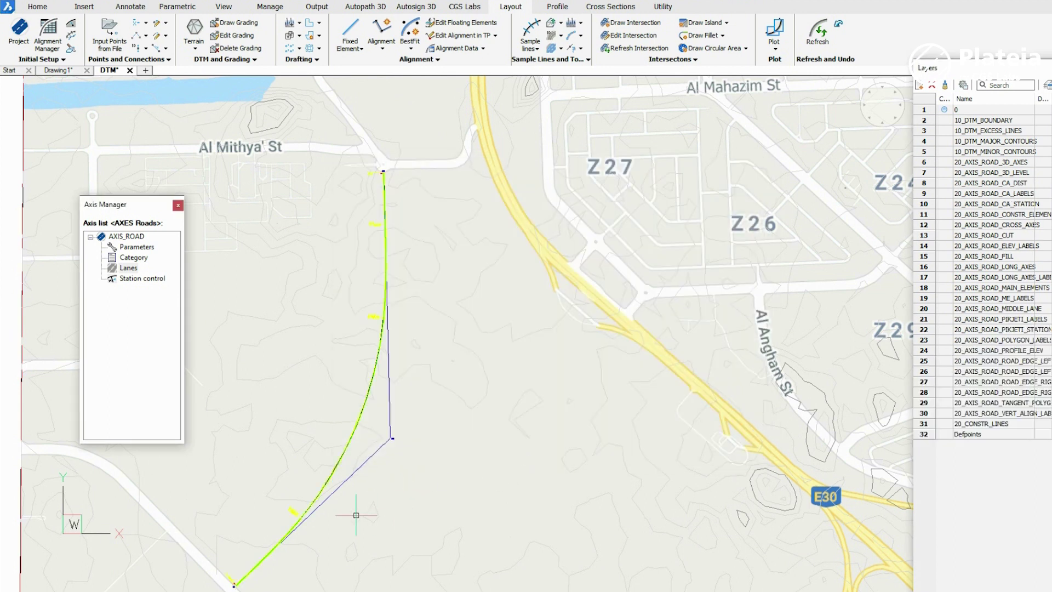
Create a second axis named AXIS_FLOATING_ELEMENTS from the Axis Manager list.
scroll(315, 519, "up", 4)
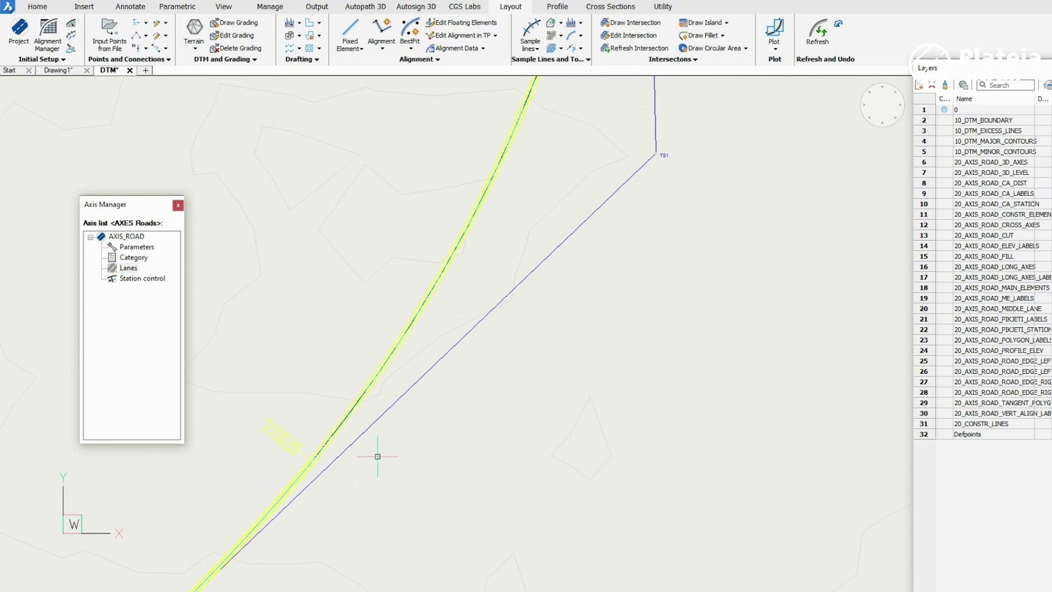
scroll(317, 495, "down", 5)
left_click(128, 268)
right_click(135, 313)
left_click(144, 318)
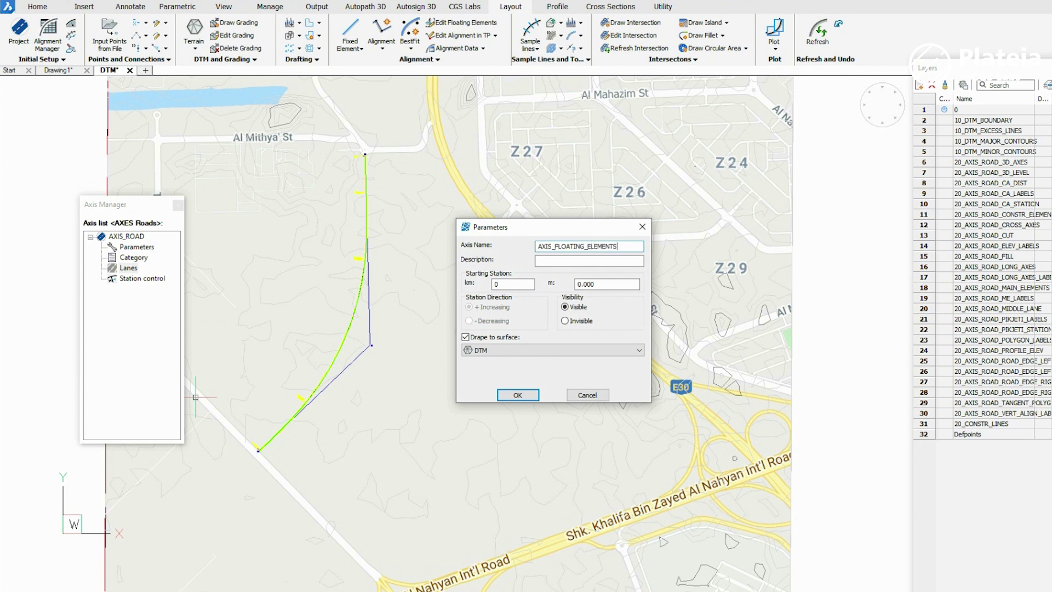
Drape AXIS_FLOATING_ELEMENTS onto the DTM surface and confirm its parameters.
left_click(495, 348)
left_click(496, 361)
left_click(510, 396)
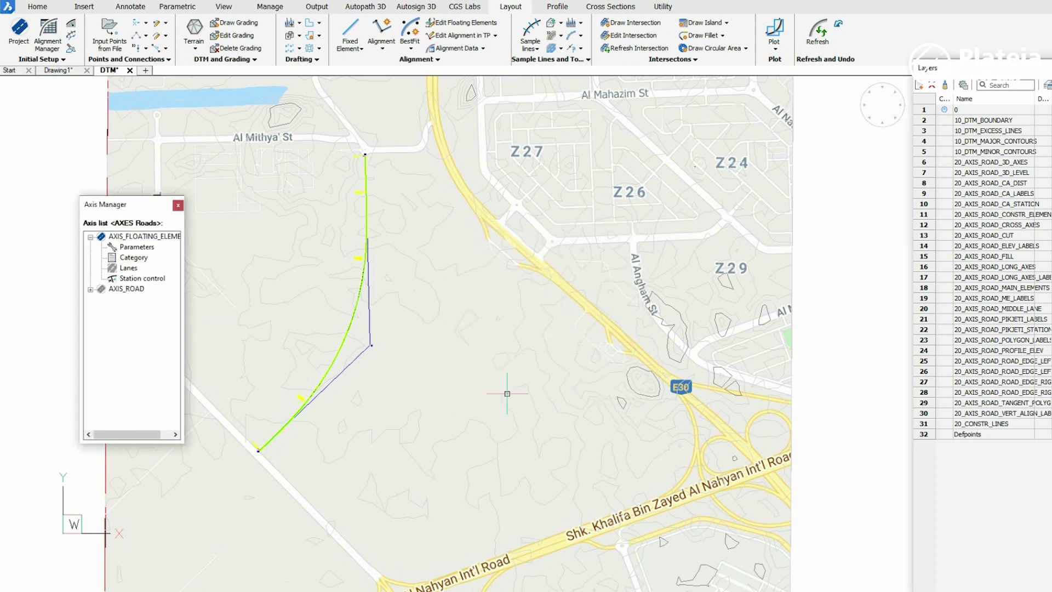
Set its category to Connecting roads, Regional road - RC.
left_click(133, 258)
double_click(134, 260)
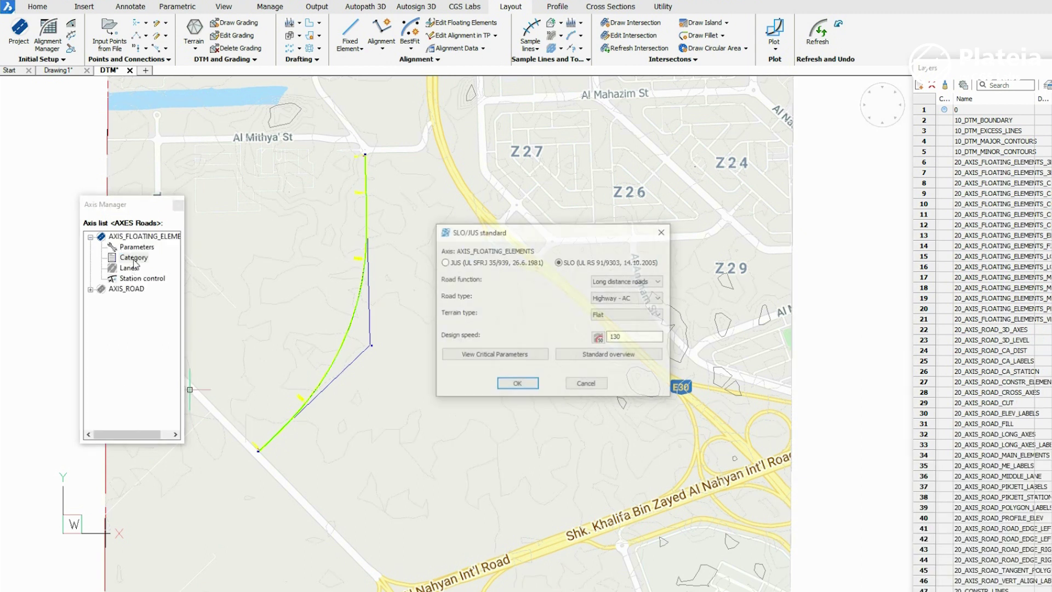
left_click(659, 281)
left_click(653, 299)
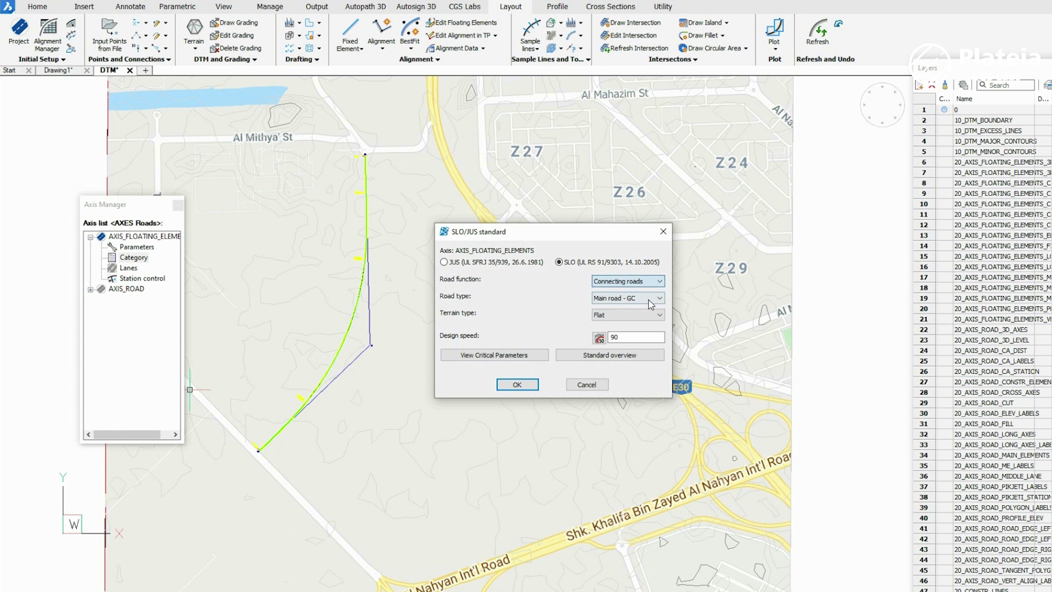
left_click(652, 298)
left_click(643, 314)
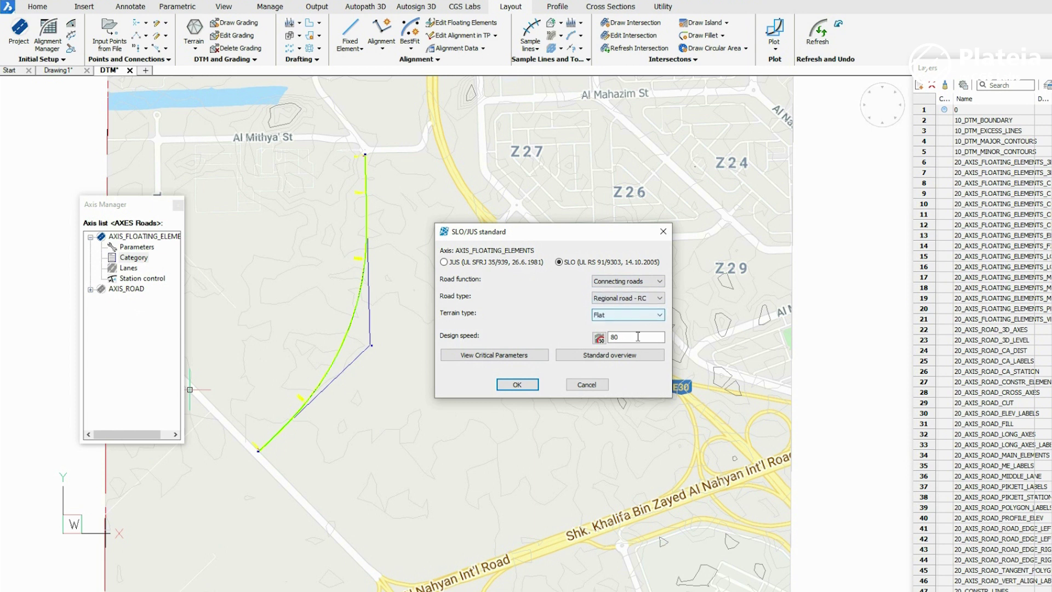
left_click(518, 386)
Start a fixed tangent line near the lower road.
left_click(350, 42)
left_click(382, 111)
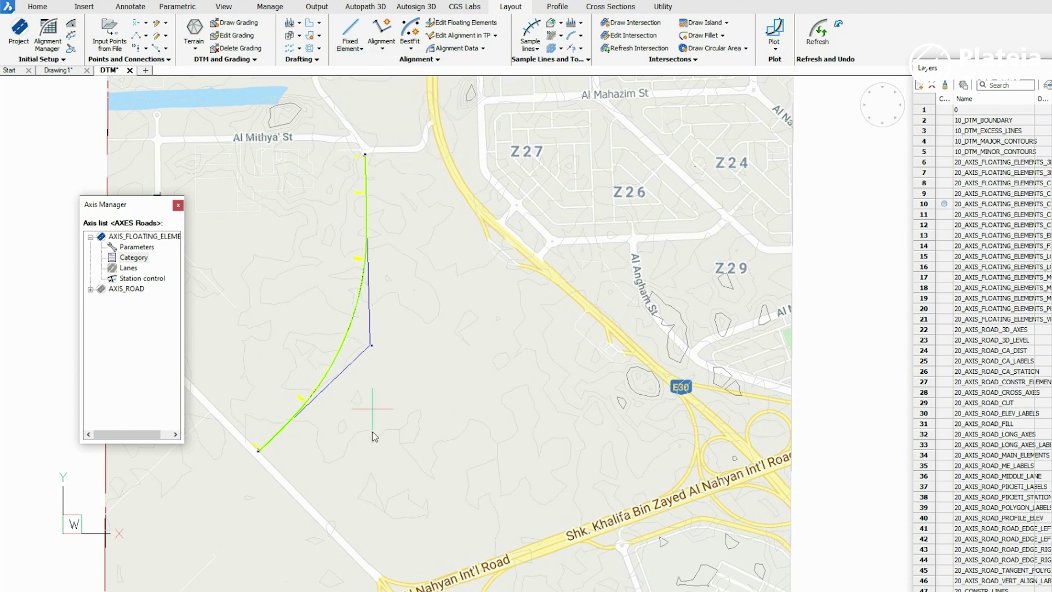
left_click(332, 532)
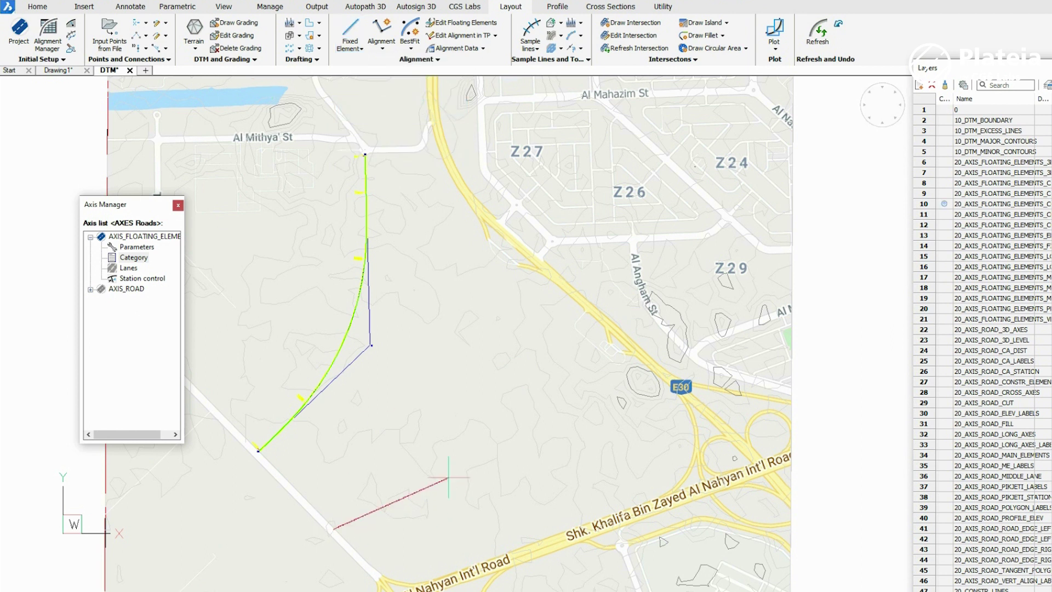
Finish the fixed tangent and draw a fixed negative-arc circle beside it.
left_click(449, 476)
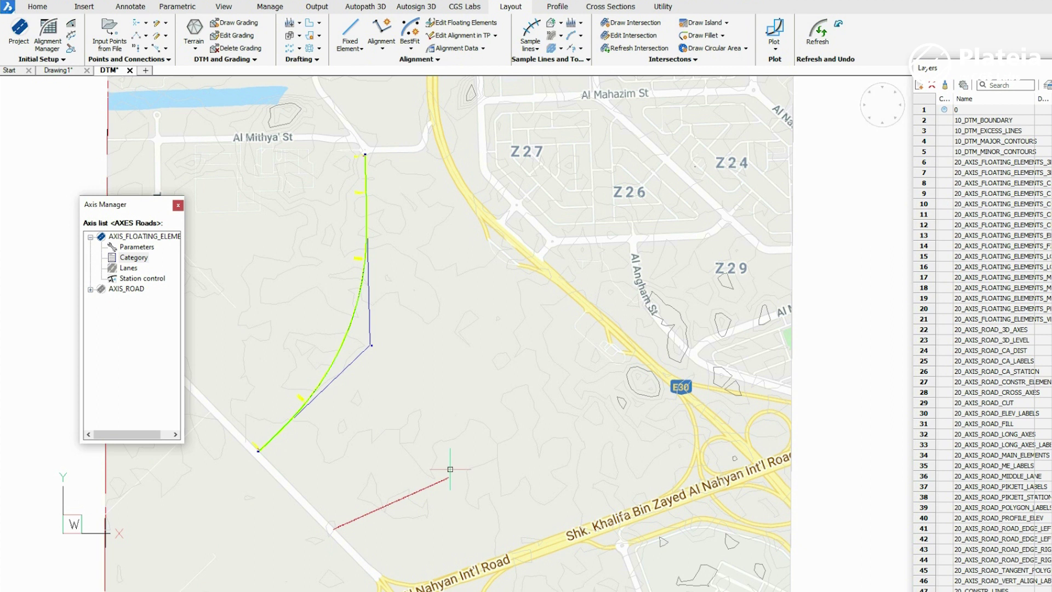
left_click(362, 48)
left_click(393, 88)
left_click(442, 448)
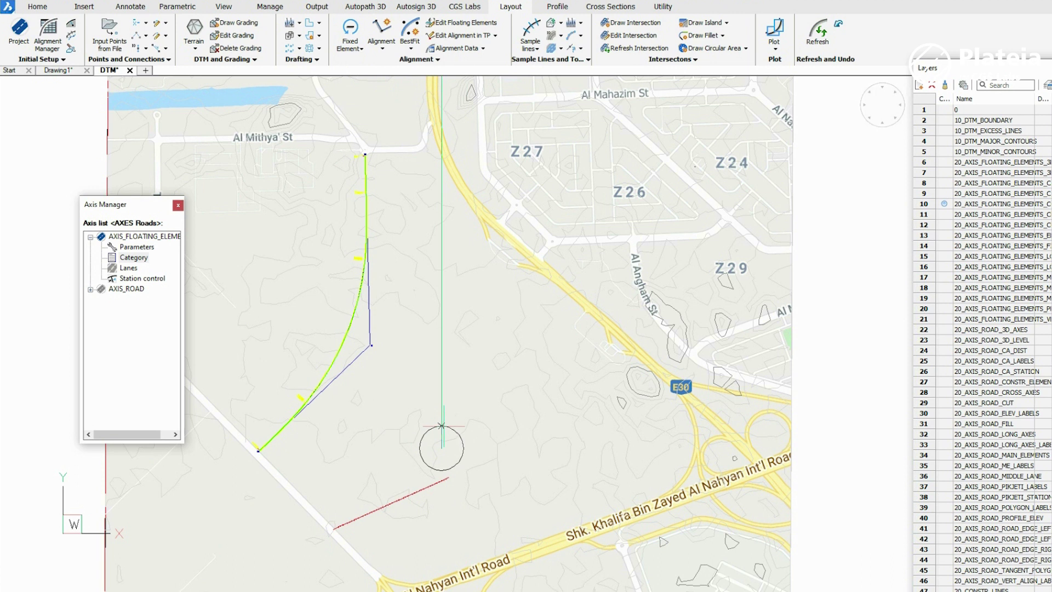
left_click(442, 424)
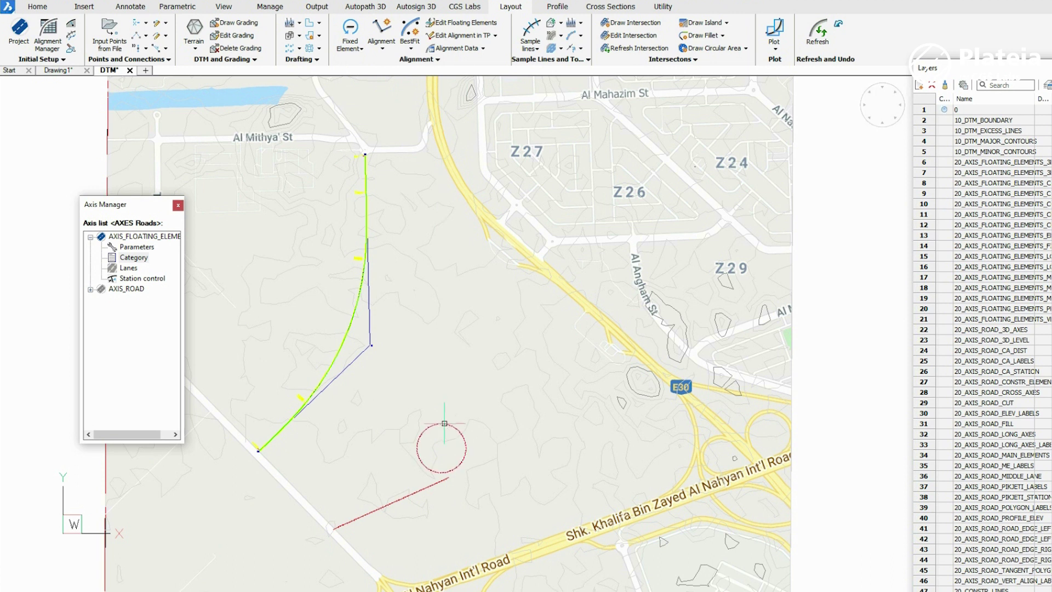
Draw a second, upper fixed circle as a positive arc.
left_click(357, 50)
left_click(394, 66)
left_click(449, 382)
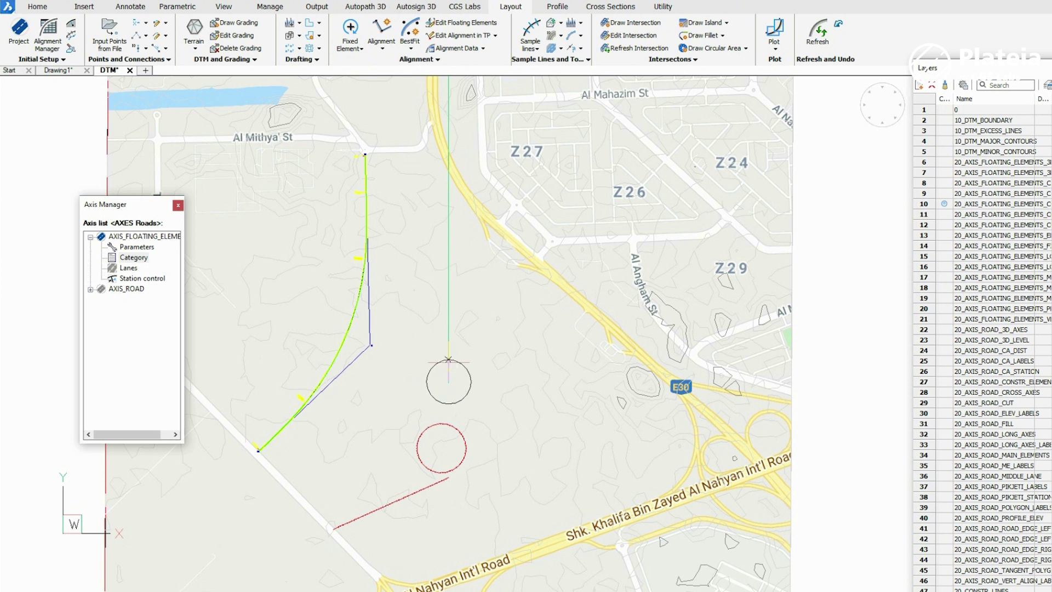
left_click(449, 347)
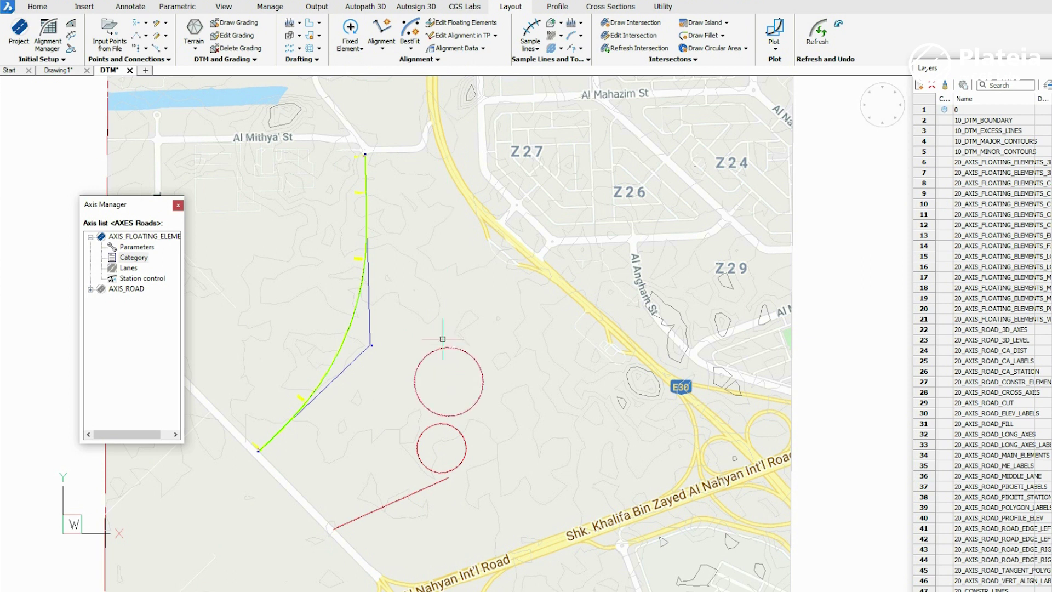
Start a fixed tangent line above the circles.
left_click(350, 47)
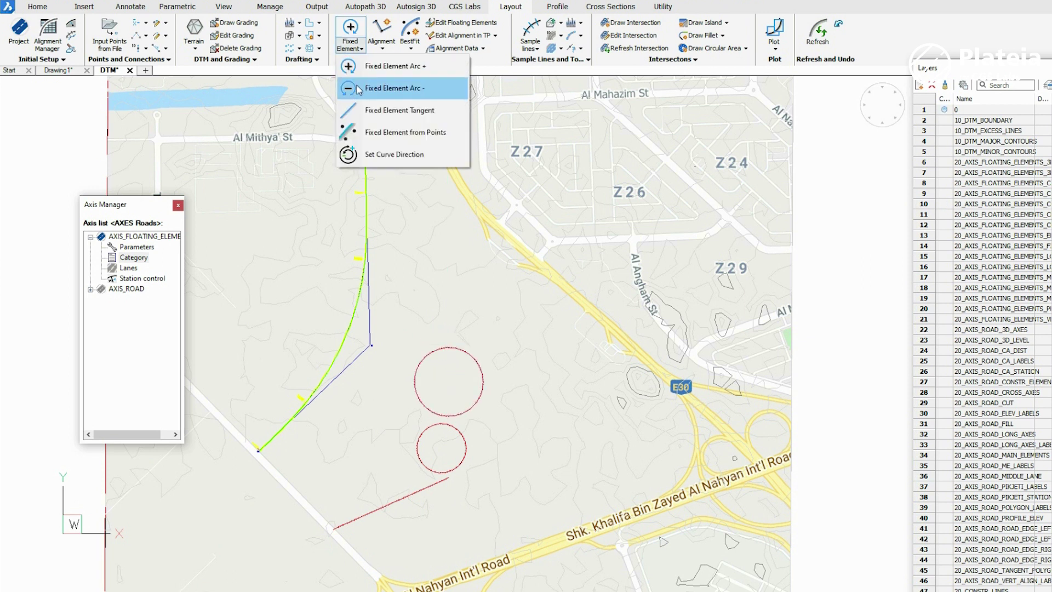
left_click(357, 109)
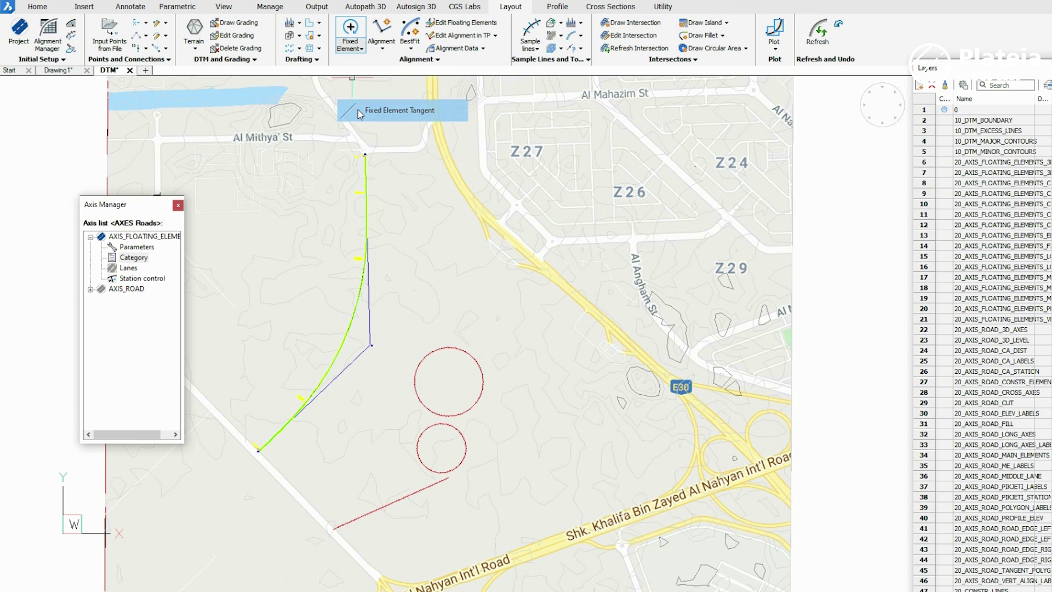
left_click(418, 357)
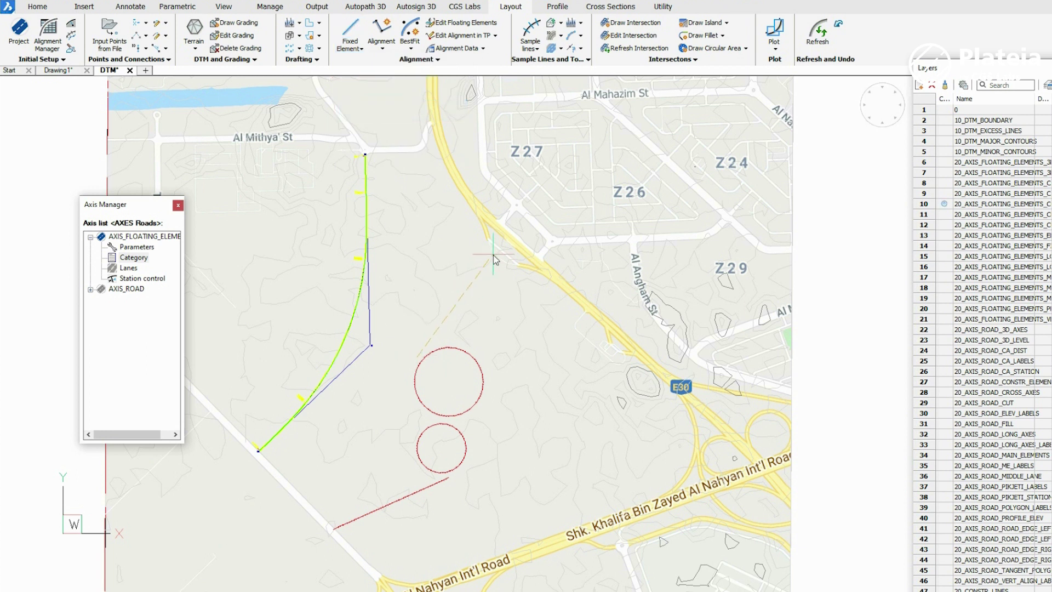
Begin drawing the axis with floating elements, connecting to the lower circle.
left_click(382, 43)
left_click(419, 71)
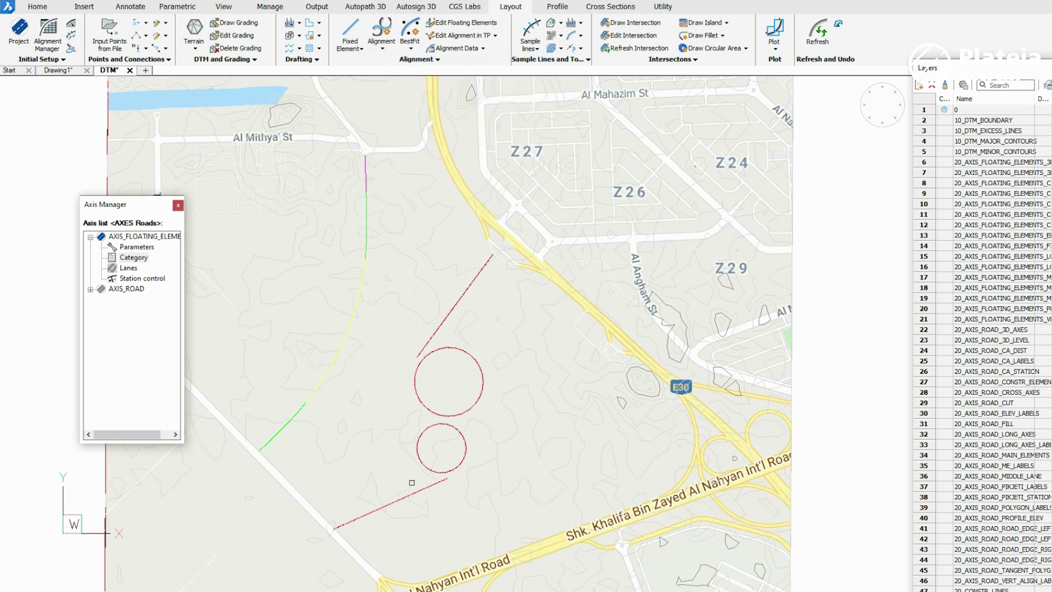
left_click(426, 466)
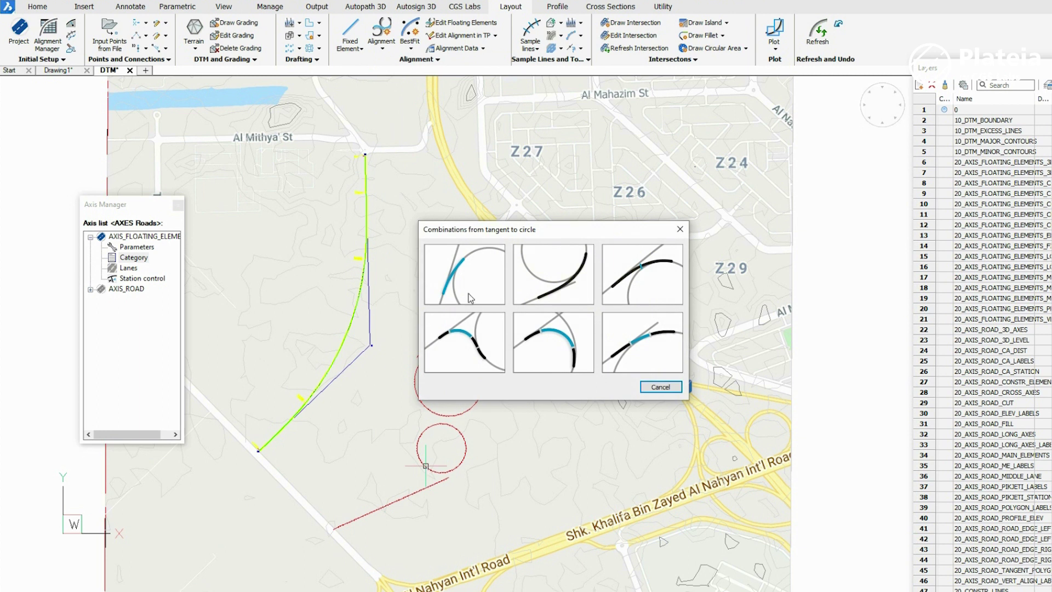
Join the tangent to the lower circle with an R=-250 arc and draw lanes.
left_click(467, 270)
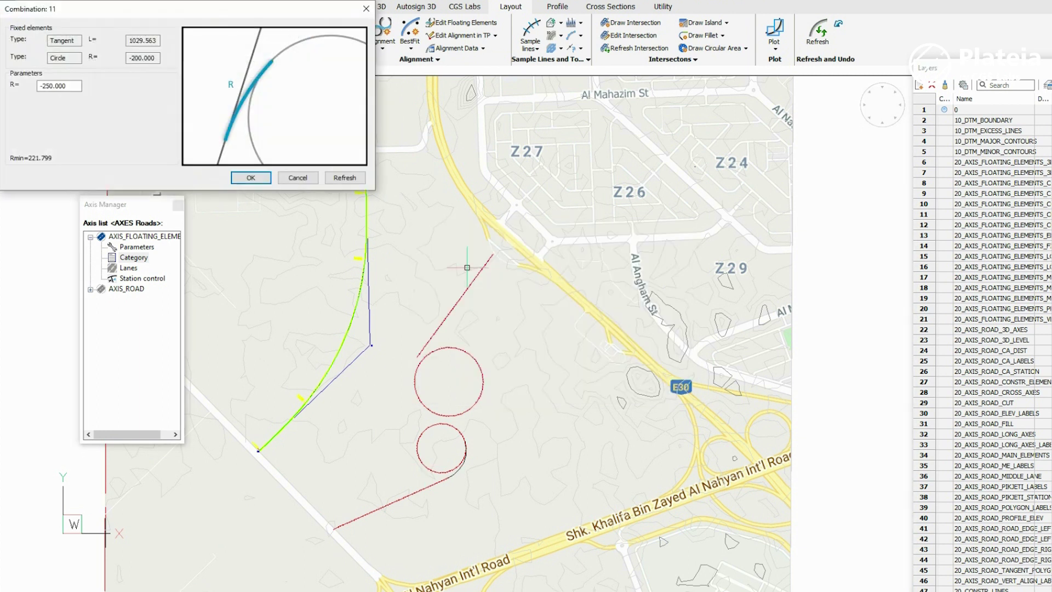
left_click(239, 178)
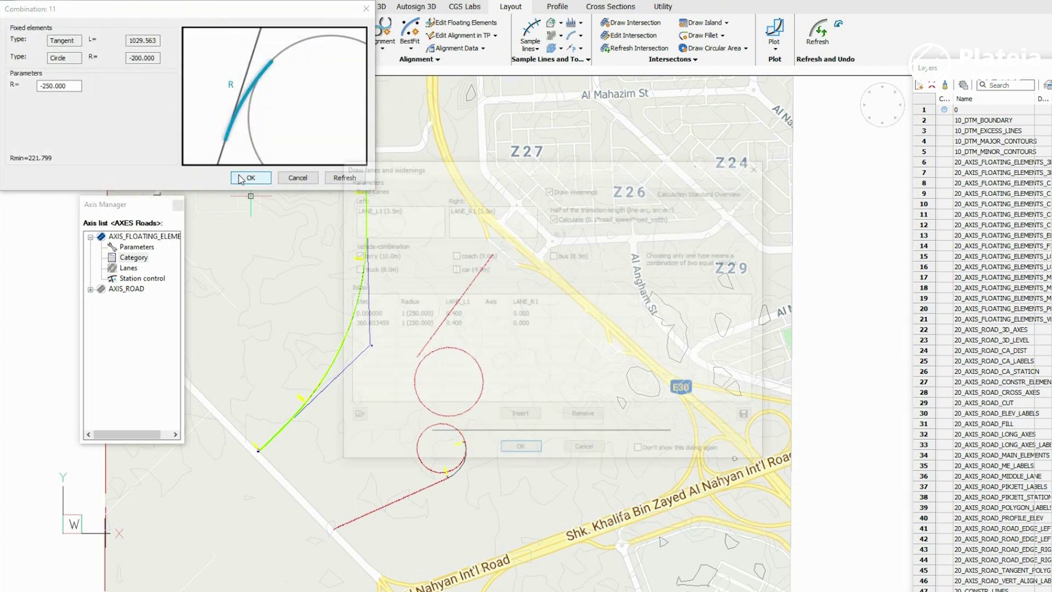
left_click(522, 452)
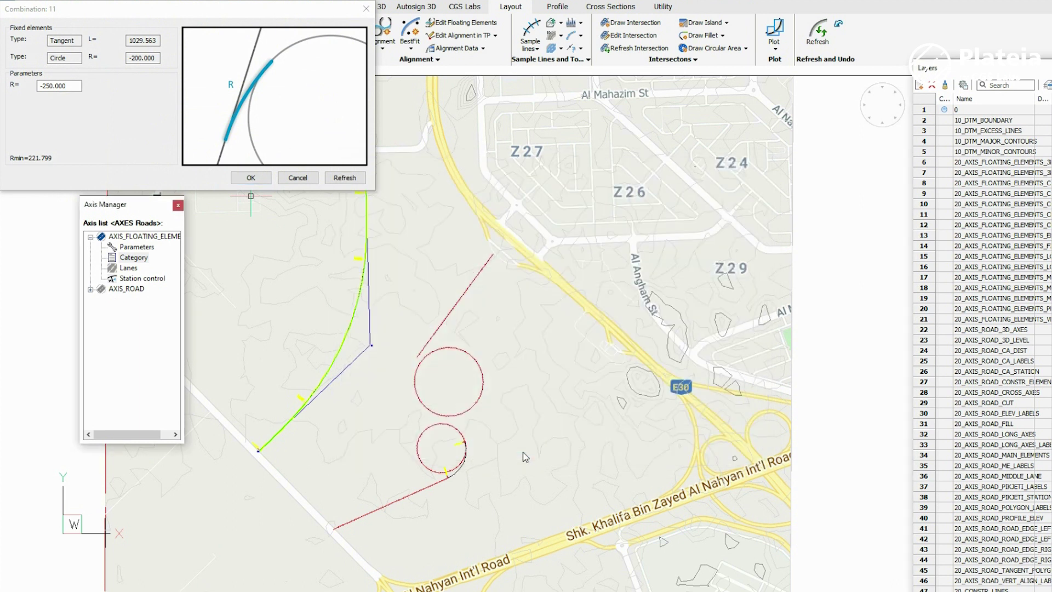
scroll(481, 463, "up", 6)
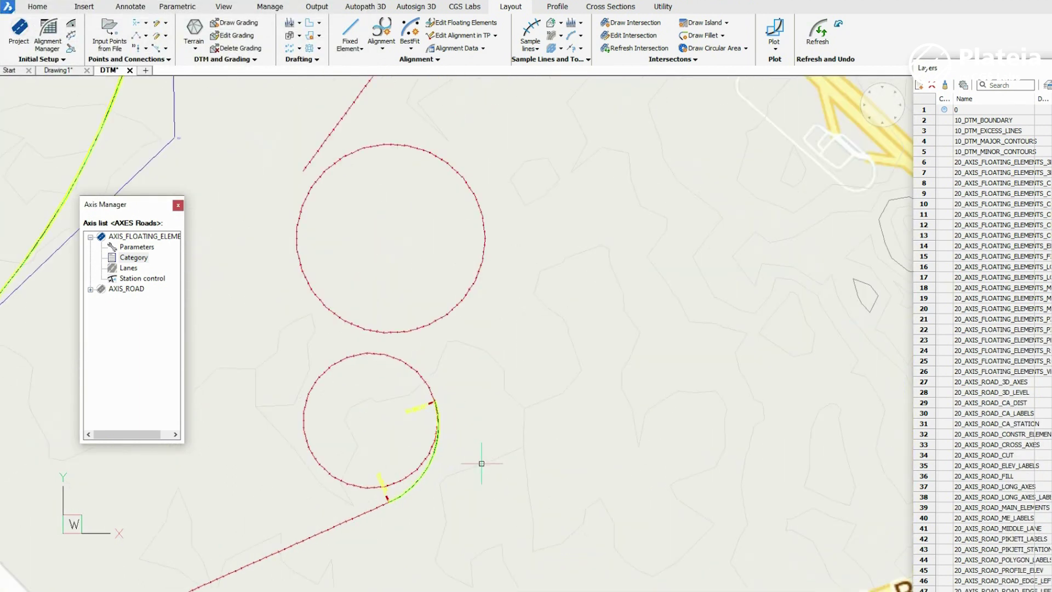
Connect the lower circle to the upper circle and draw lanes and widenings.
left_click(388, 36)
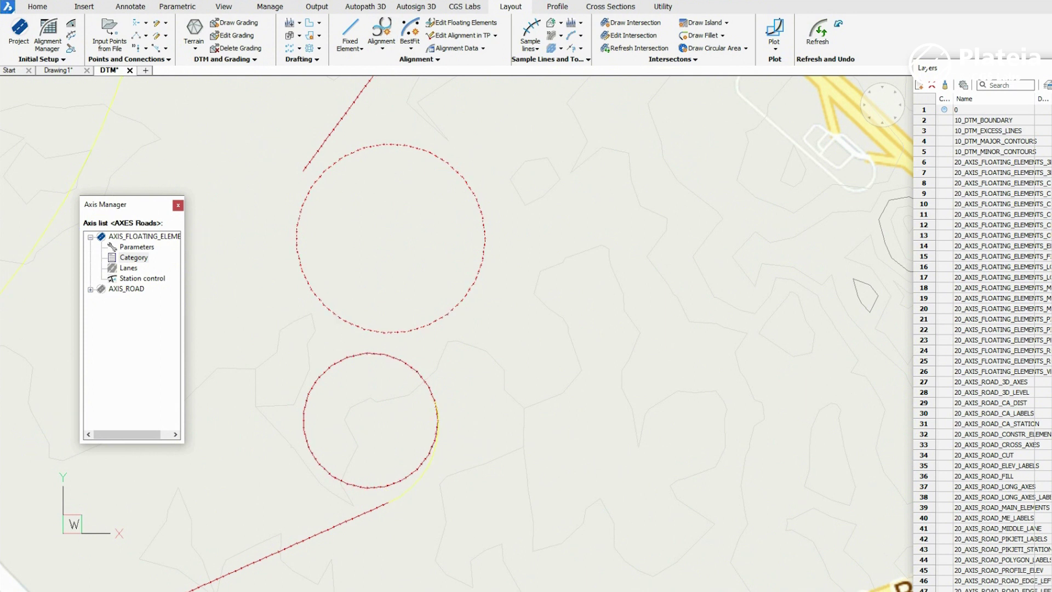
left_click(339, 316)
left_click(456, 262)
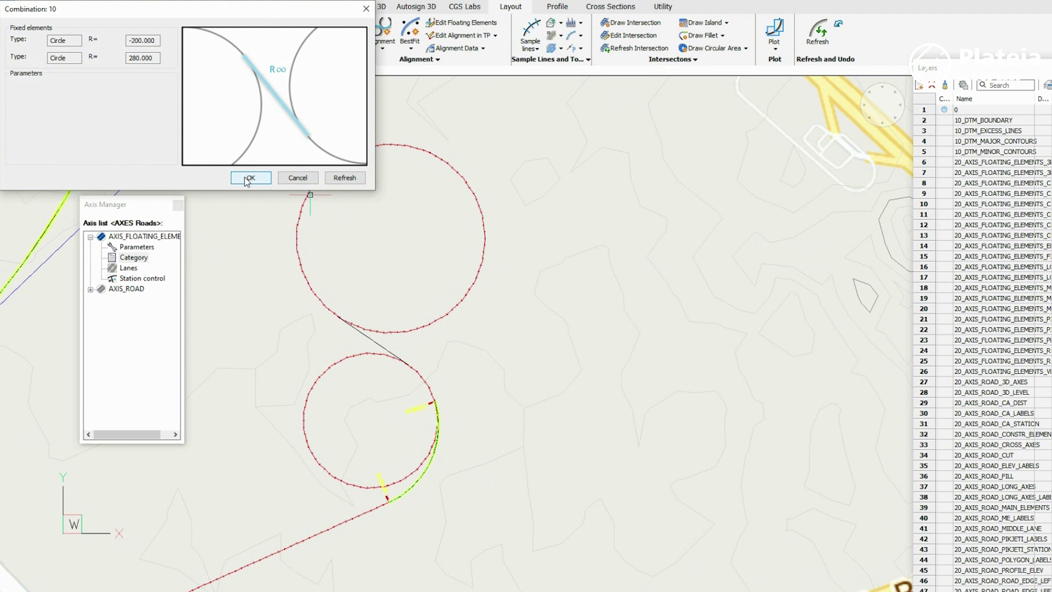
left_click(250, 178)
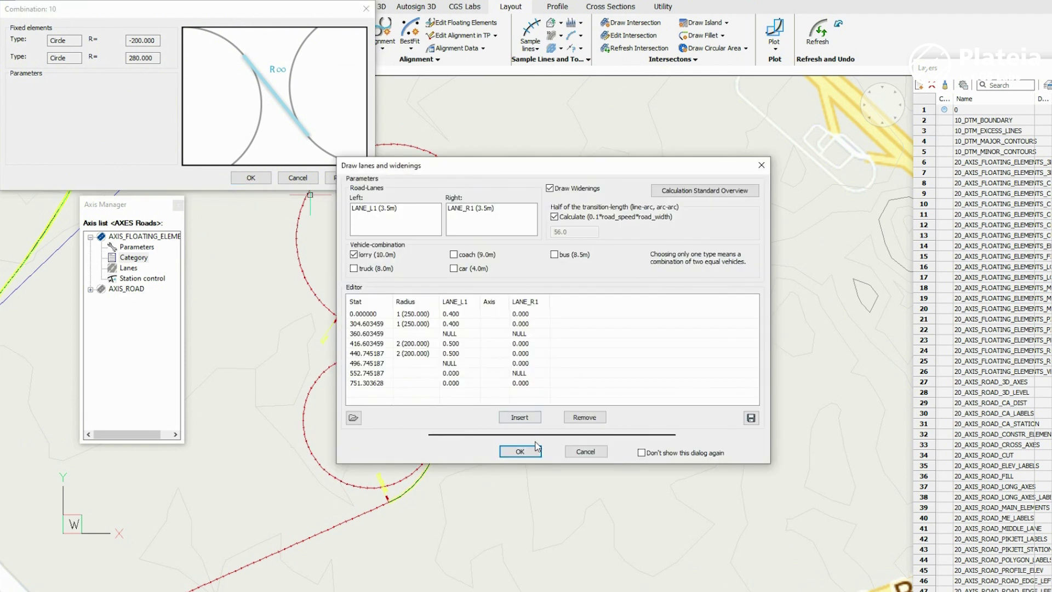
left_click(520, 451)
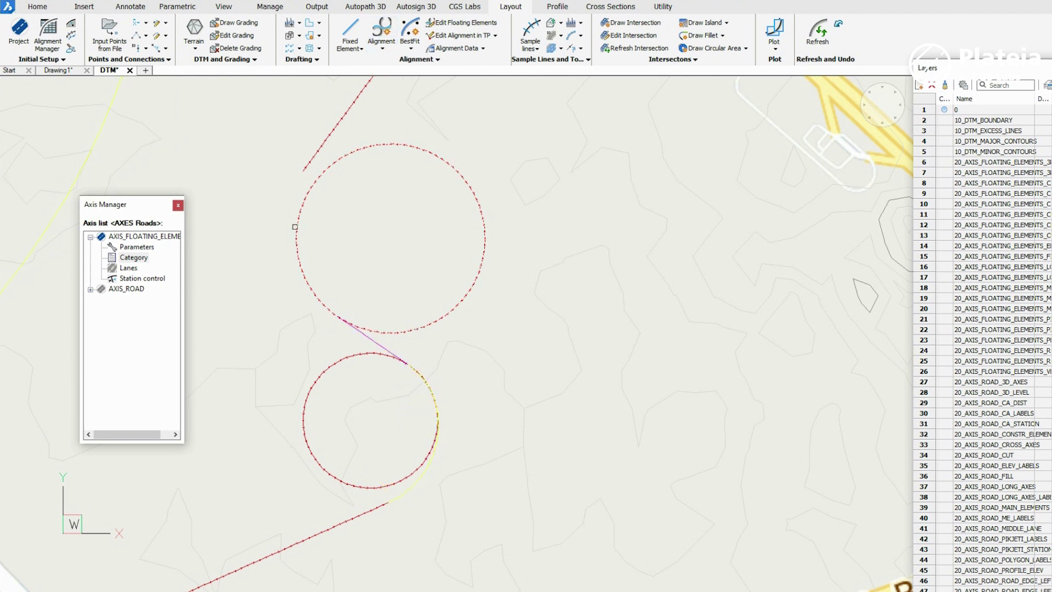
Connect the upper circle to the upper tangent line and draw its lanes.
left_click(312, 162)
left_click(469, 276)
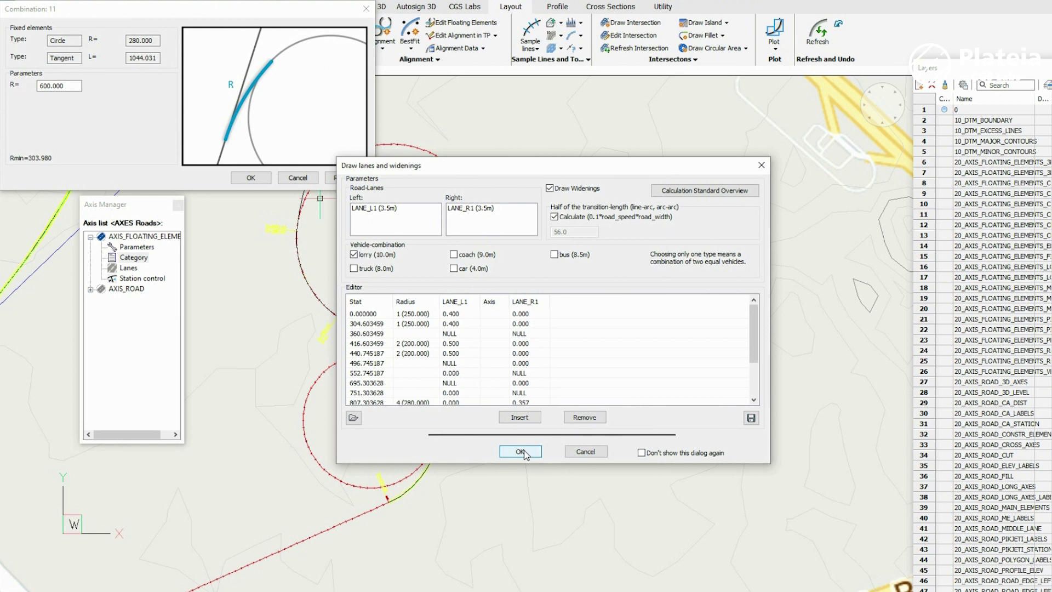
left_click(521, 452)
scroll(394, 272, "up", 3)
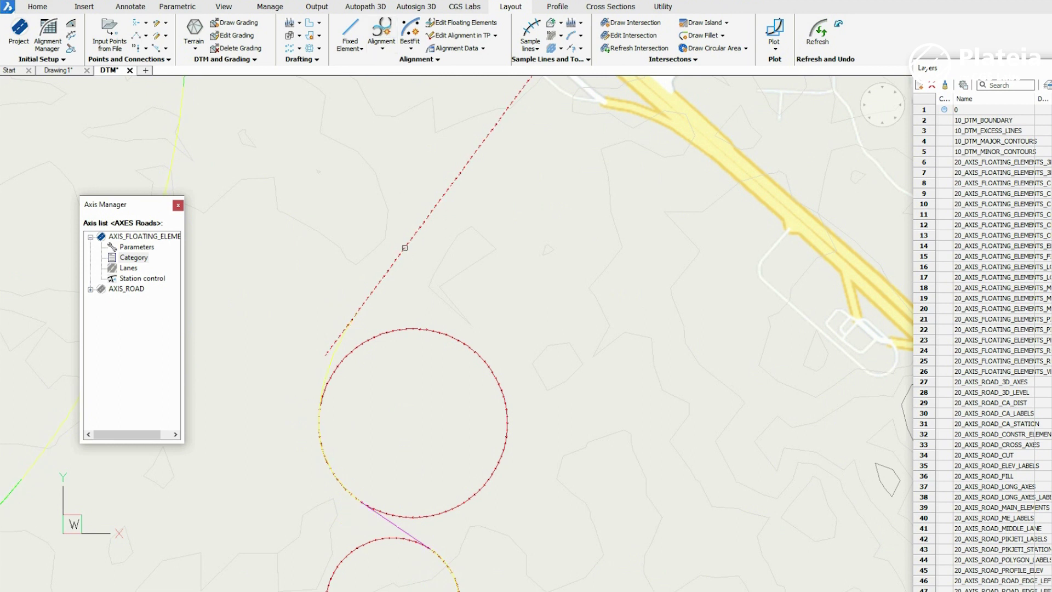
left_click(409, 247)
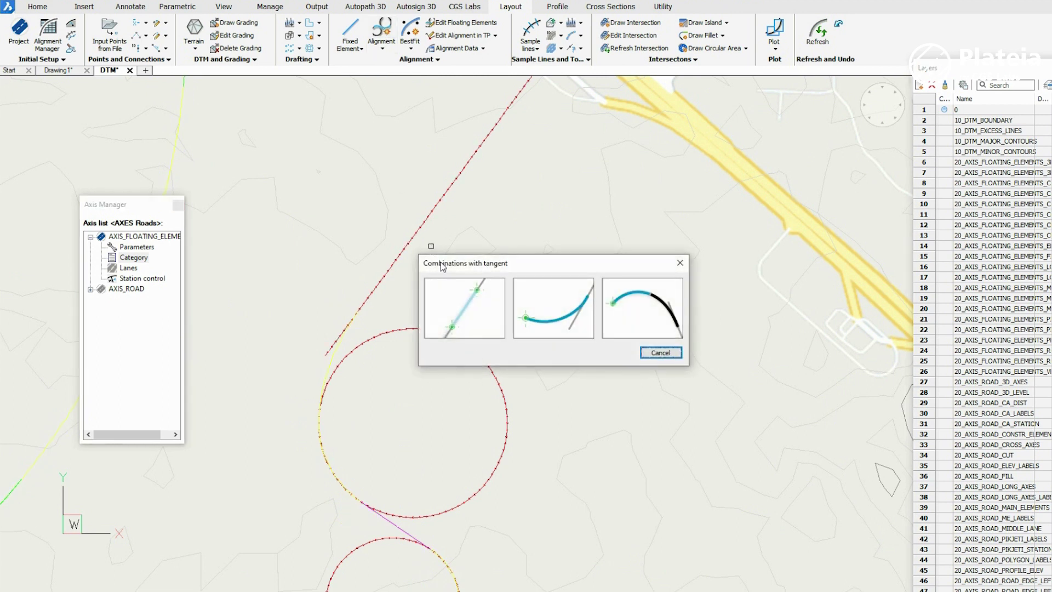
End the axis on the upper tangent at a picked point, 796.026 long, with lanes.
left_click(465, 308)
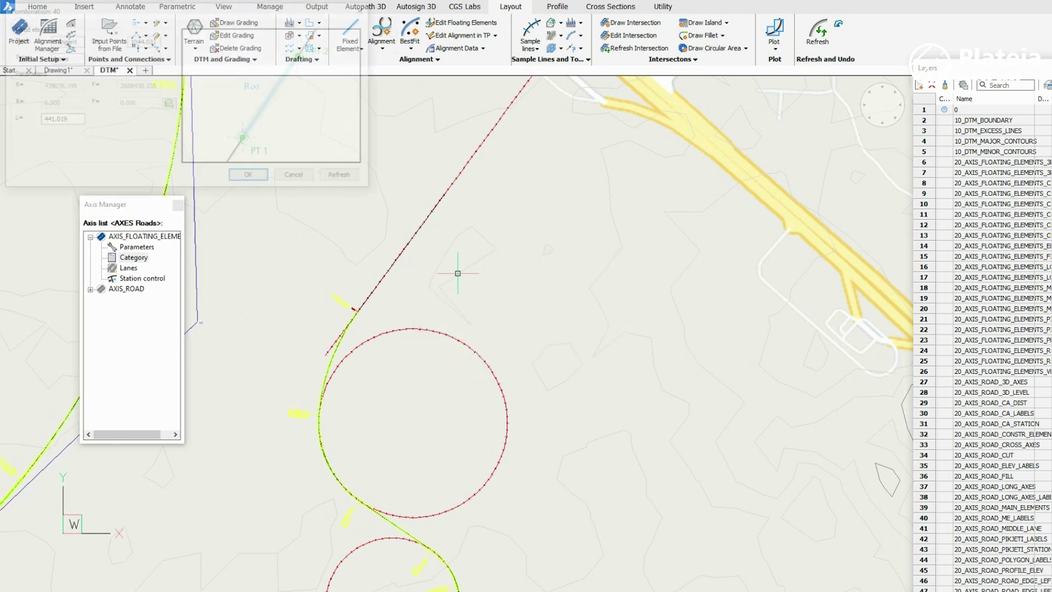
left_click(168, 103)
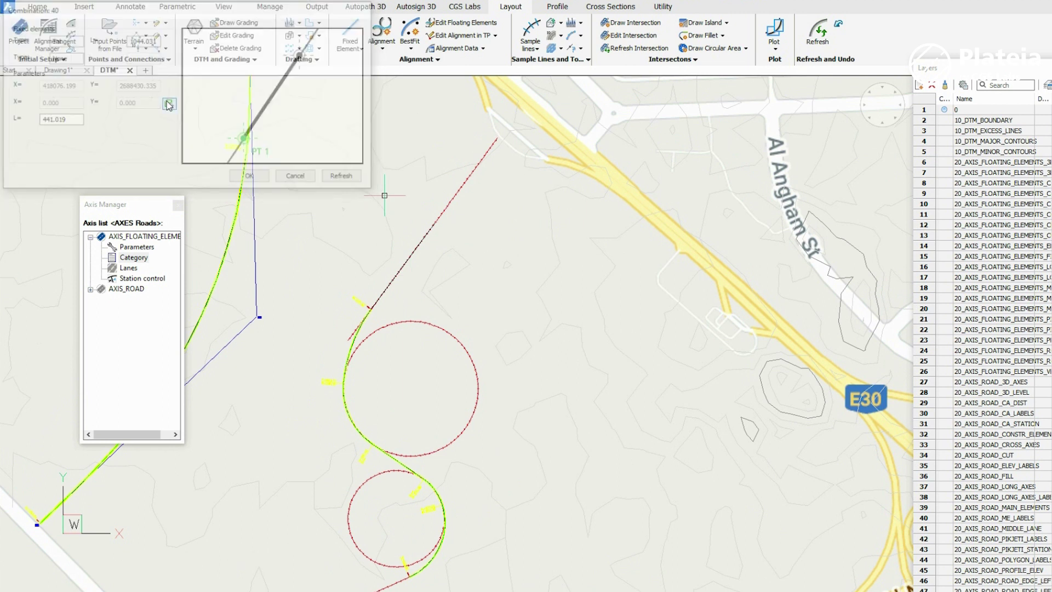
left_click(485, 159)
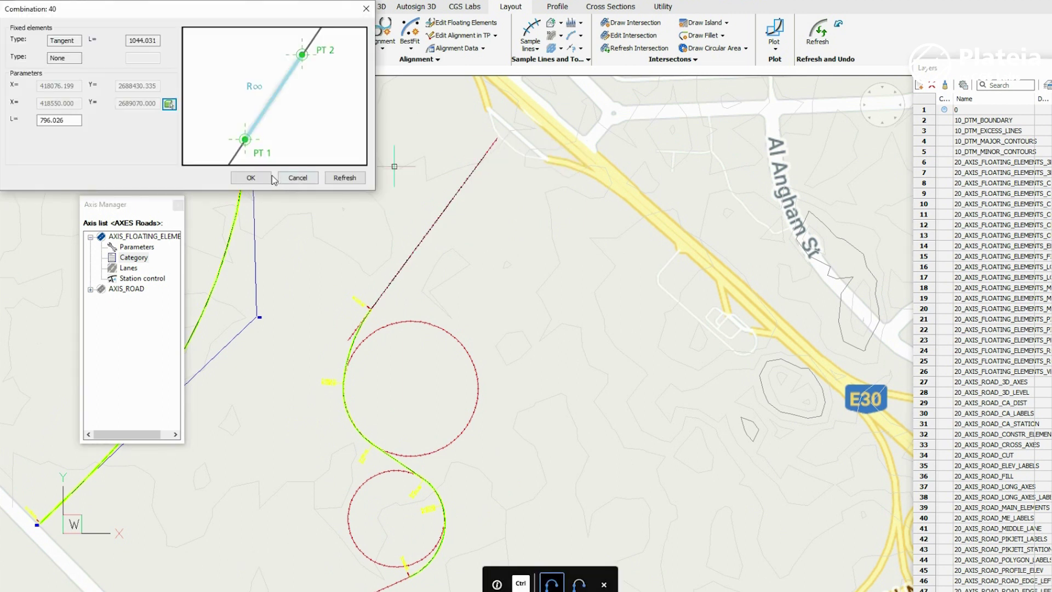
left_click(250, 179)
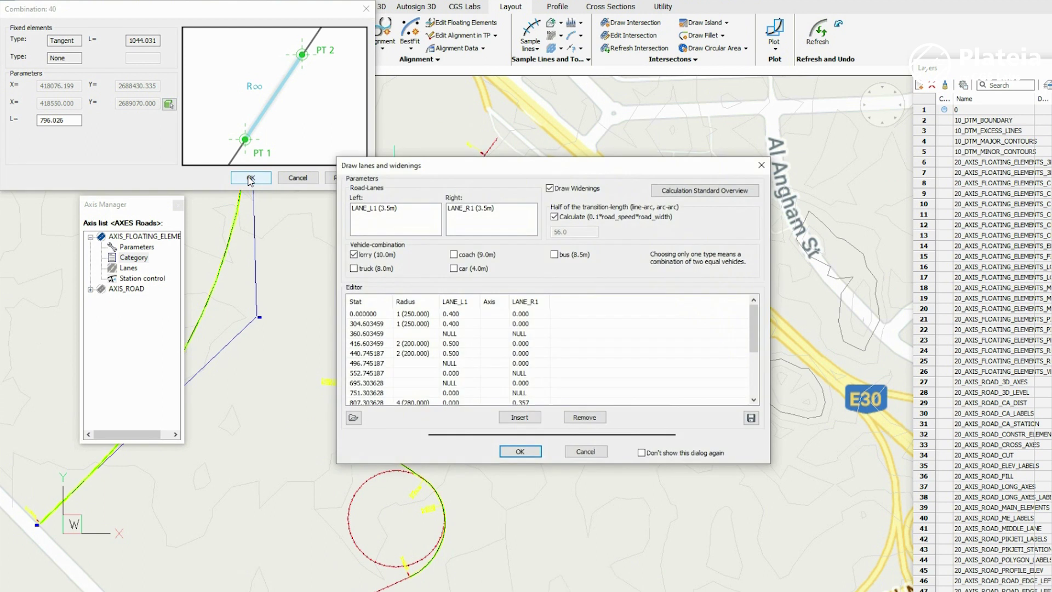
left_click(518, 451)
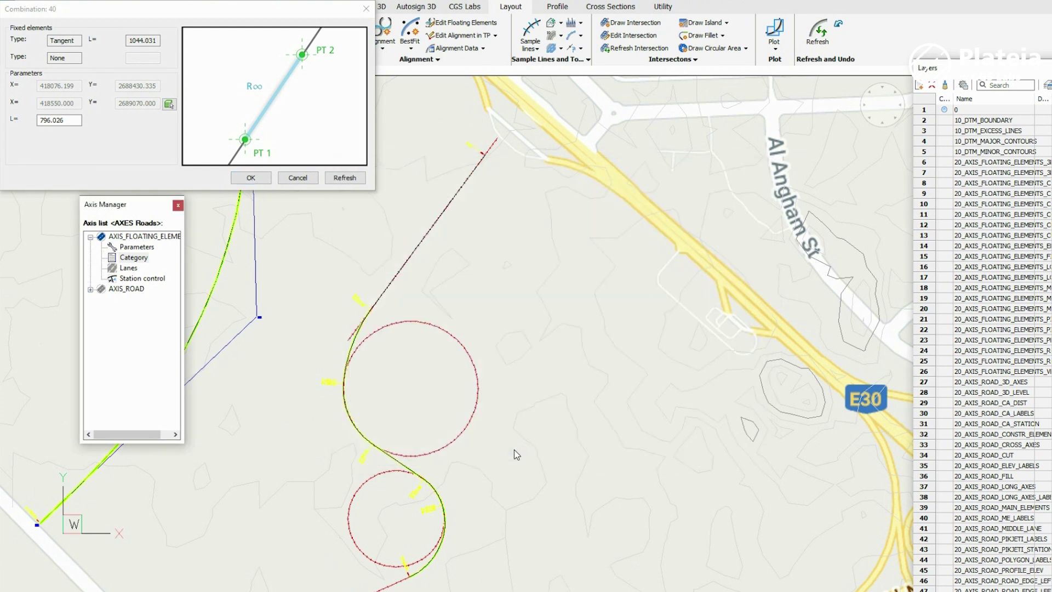
right_click(132, 342)
left_click(155, 349)
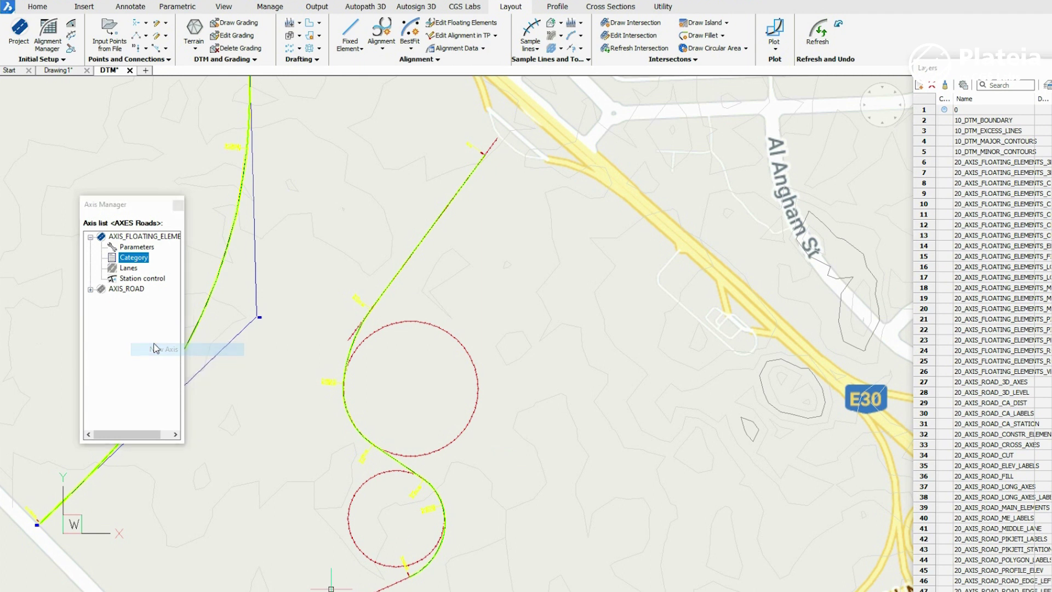
Name the third axis AXIS_STICK_METHOD and confirm its parameters.
left_click(589, 246)
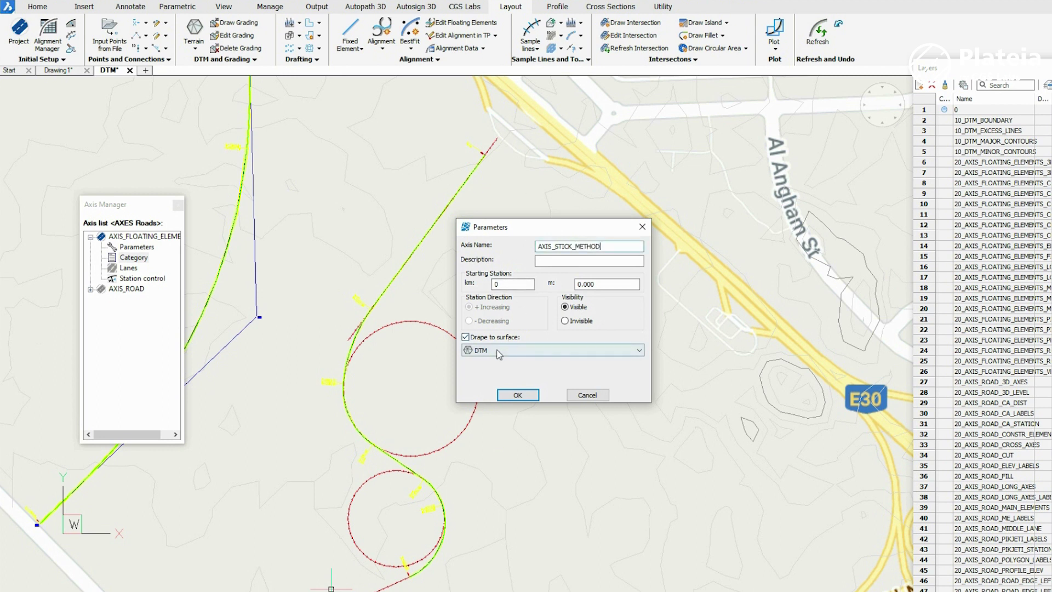
left_click(518, 395)
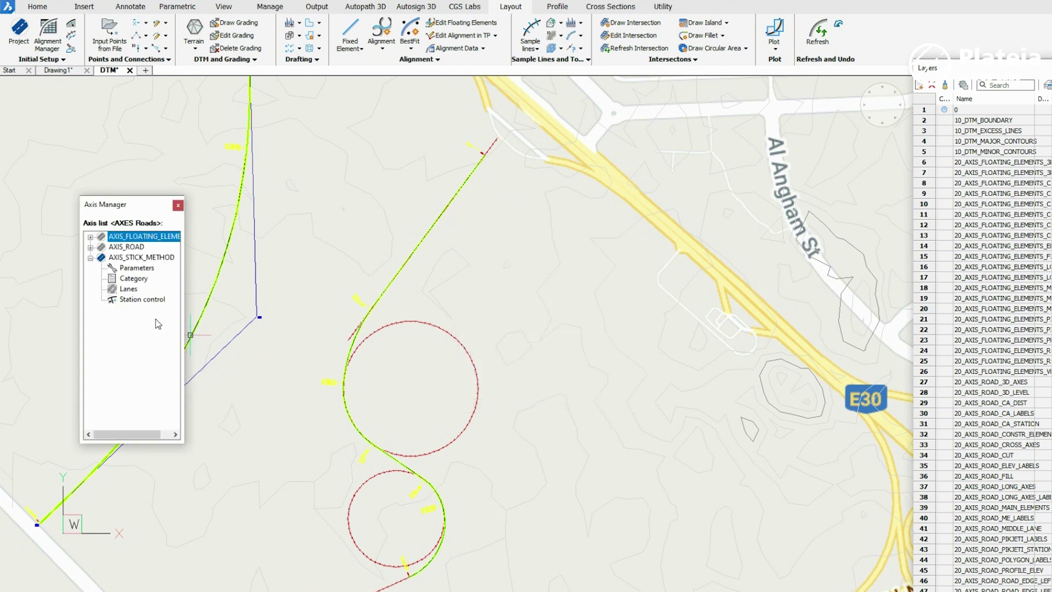
double_click(133, 278)
Set road function Connecting roads and road type Regional road - RC at 80 km/h.
left_click(655, 283)
left_click(630, 297)
left_click(655, 297)
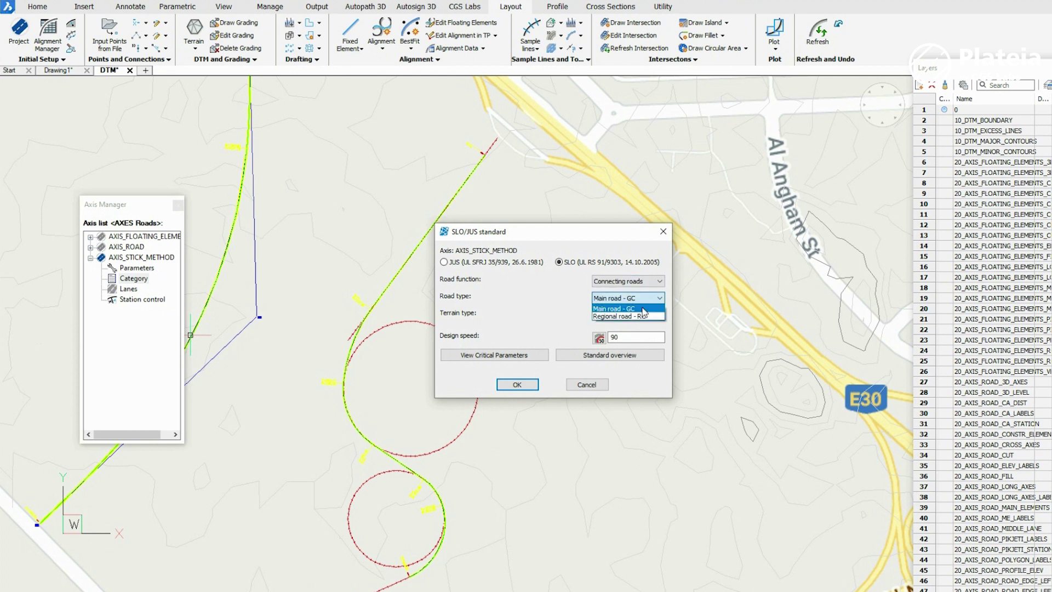
left_click(643, 317)
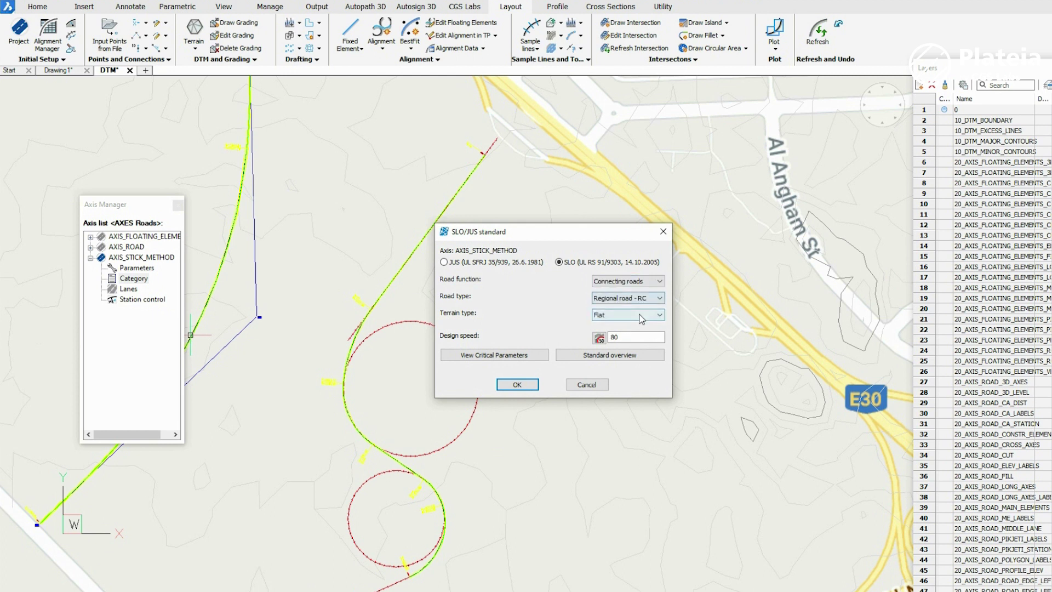
left_click(517, 385)
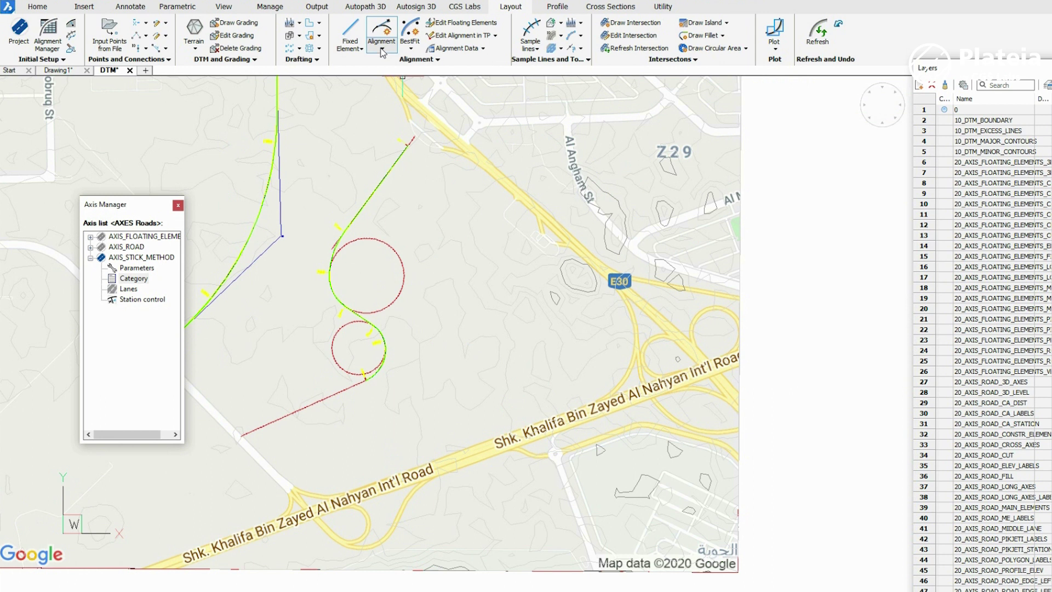
Start a stick-method axis and add the first straight line, picking its length on the map.
left_click(382, 52)
left_click(407, 106)
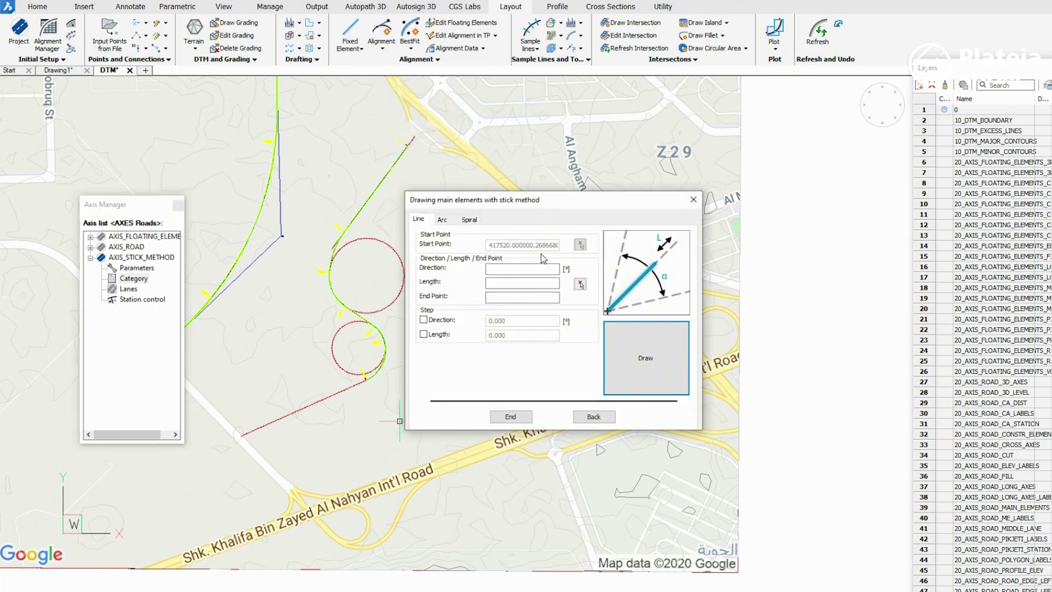
left_click(542, 270)
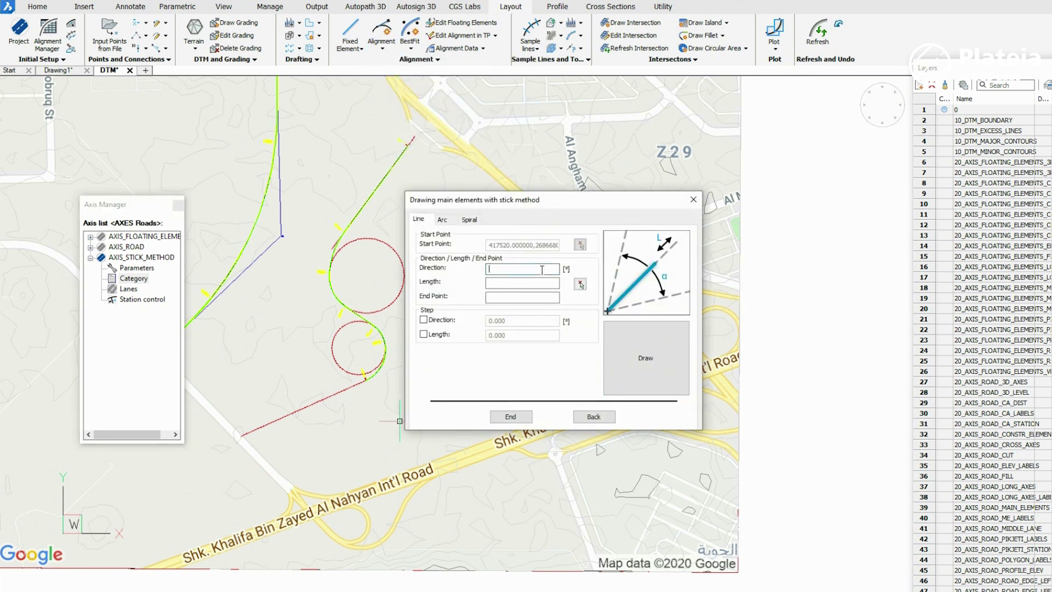
left_click(580, 283)
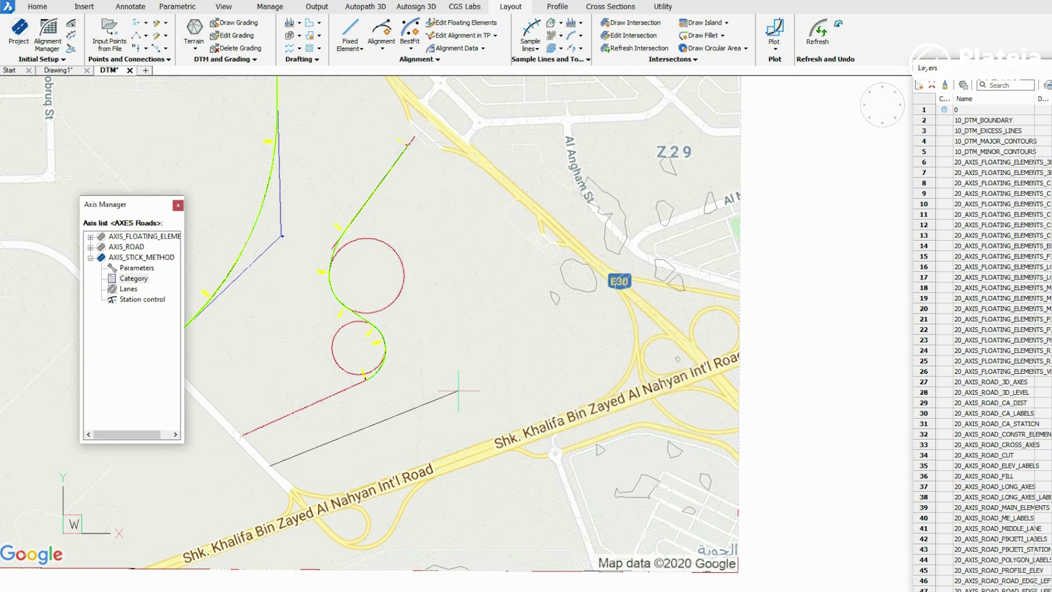
left_click(475, 392)
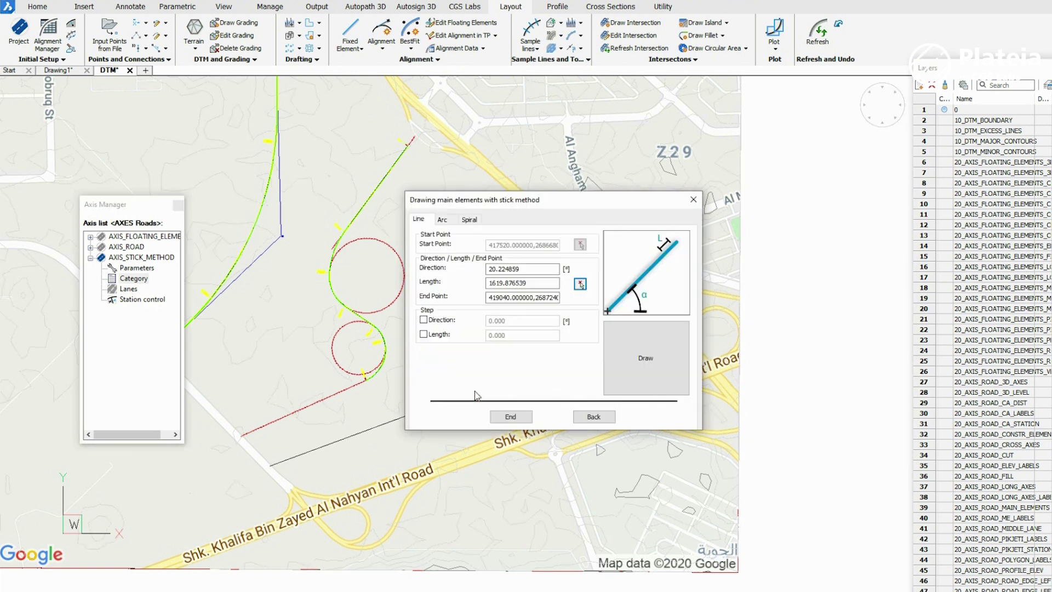
left_click(652, 366)
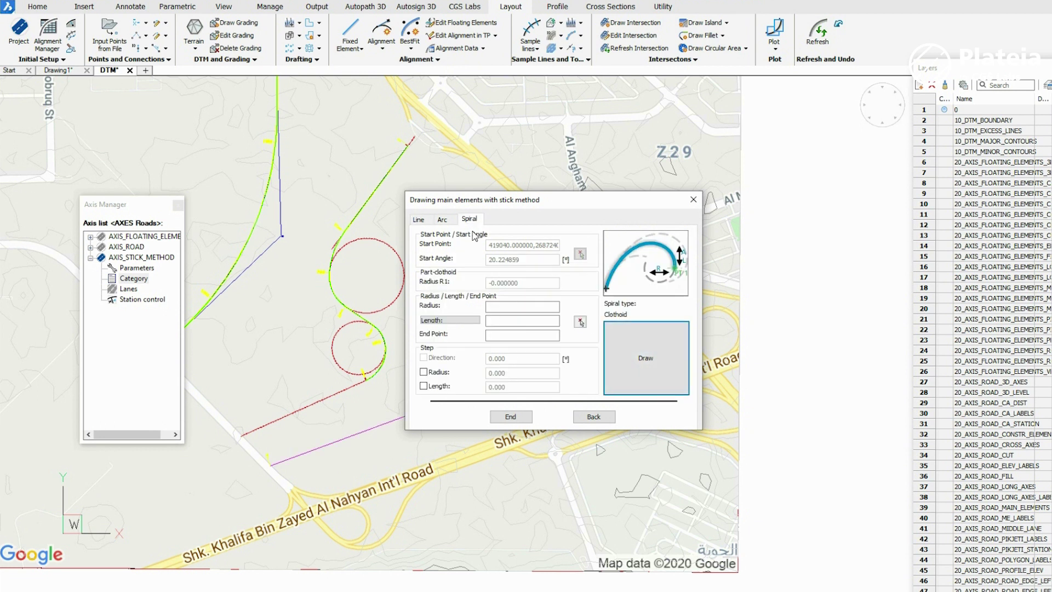
Add a transition spiral after the first line, picking its length on the map.
left_click(505, 310)
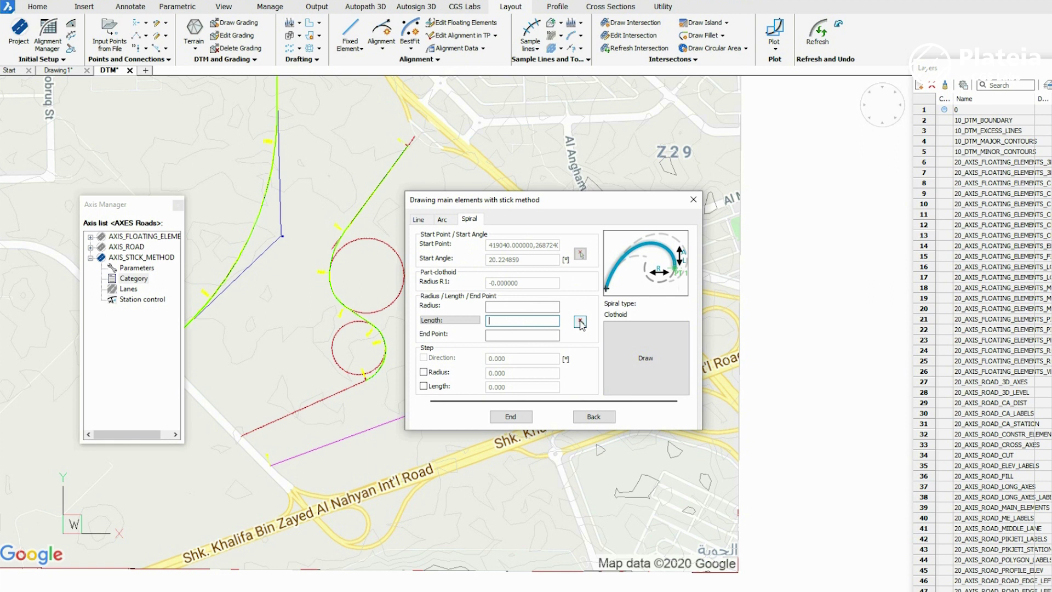
left_click(580, 322)
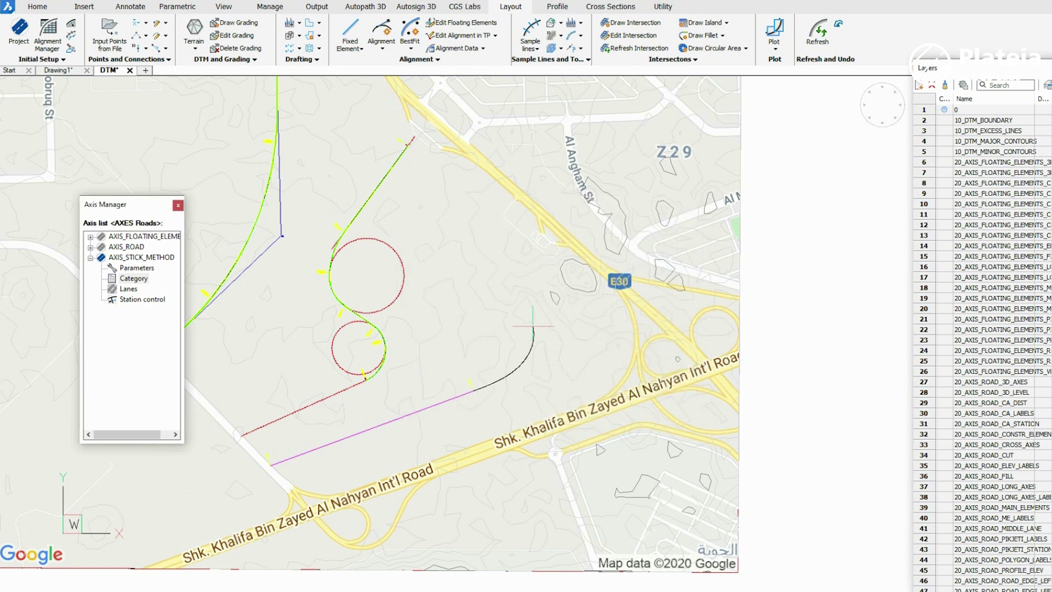
left_click(536, 329)
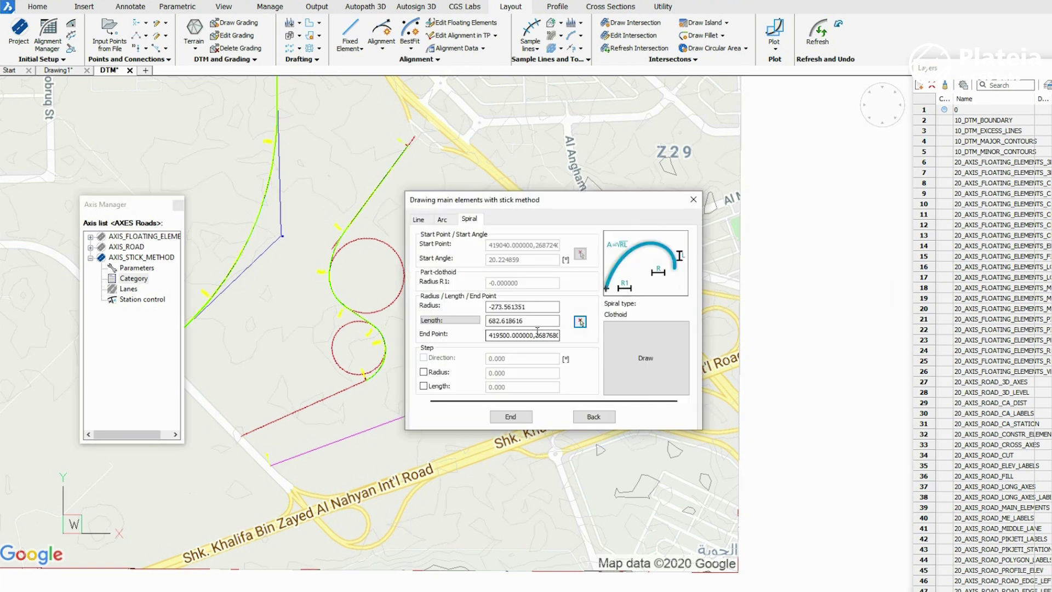
left_click(633, 345)
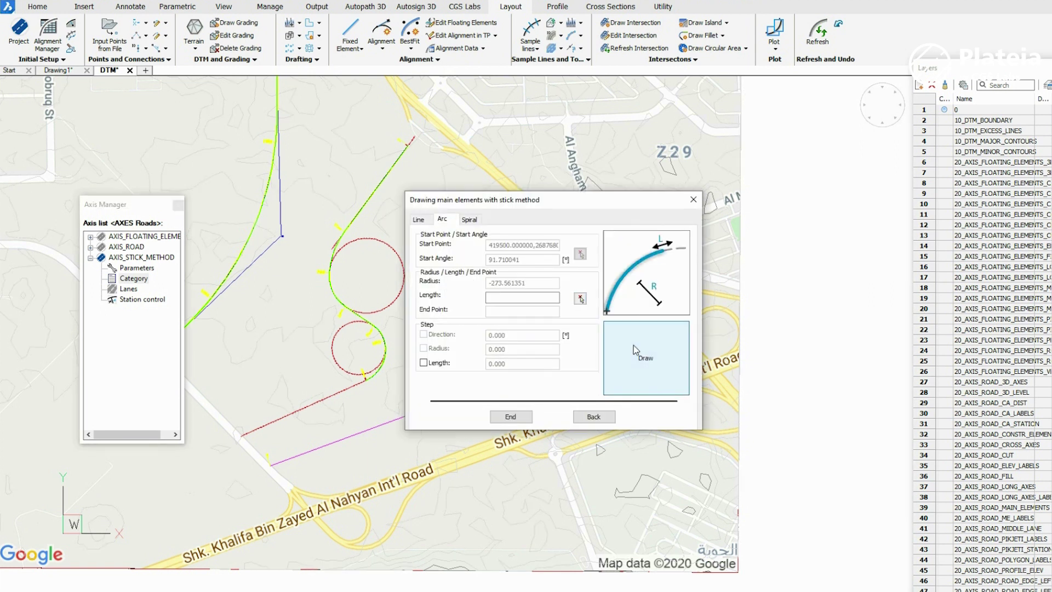
Add the circular arc to the axis, picking its length on the map.
left_click(580, 298)
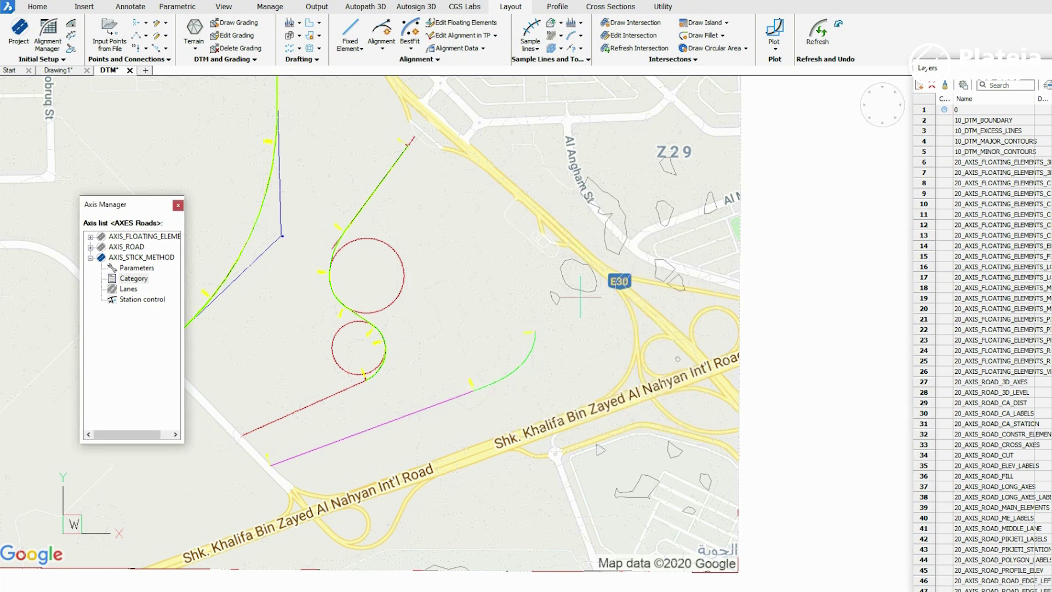
scroll(534, 315, "up", 3)
left_click(534, 316)
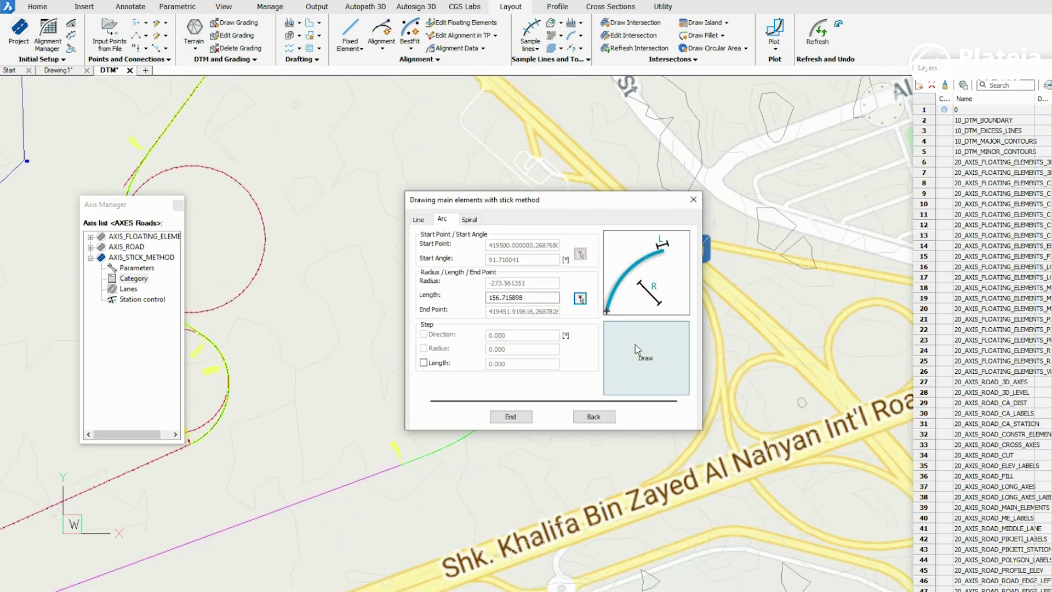
left_click(635, 348)
Add the second transition spiral, picking its length on the map.
left_click(529, 321)
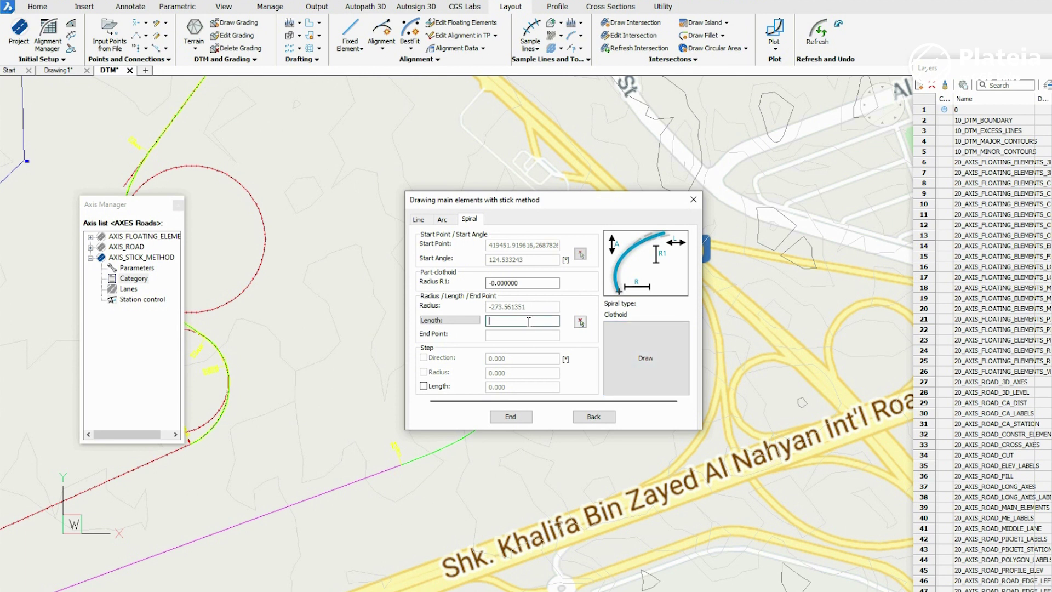
left_click(580, 323)
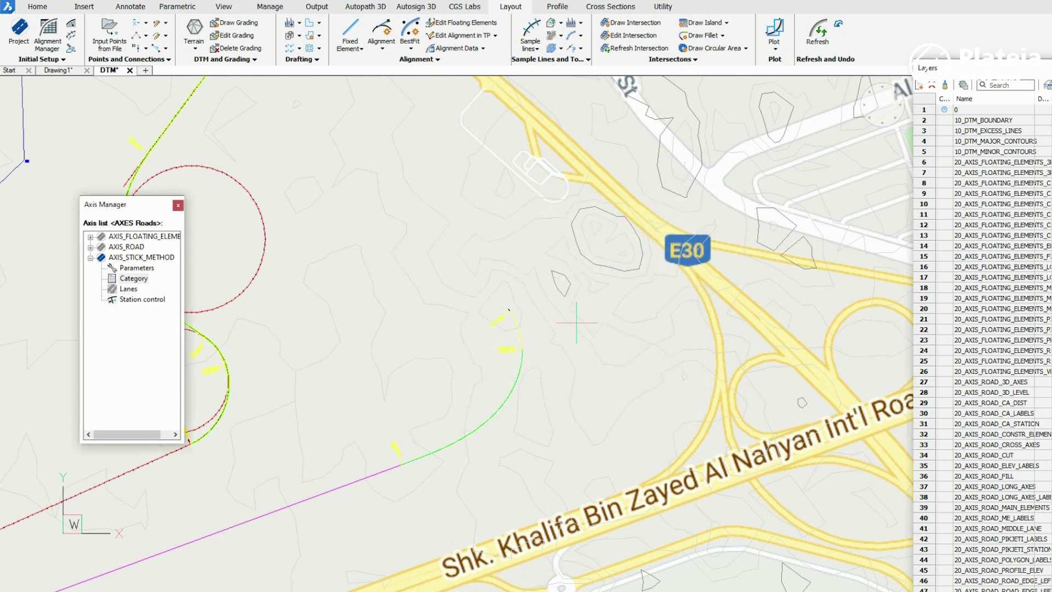
scroll(623, 301, "up", 3)
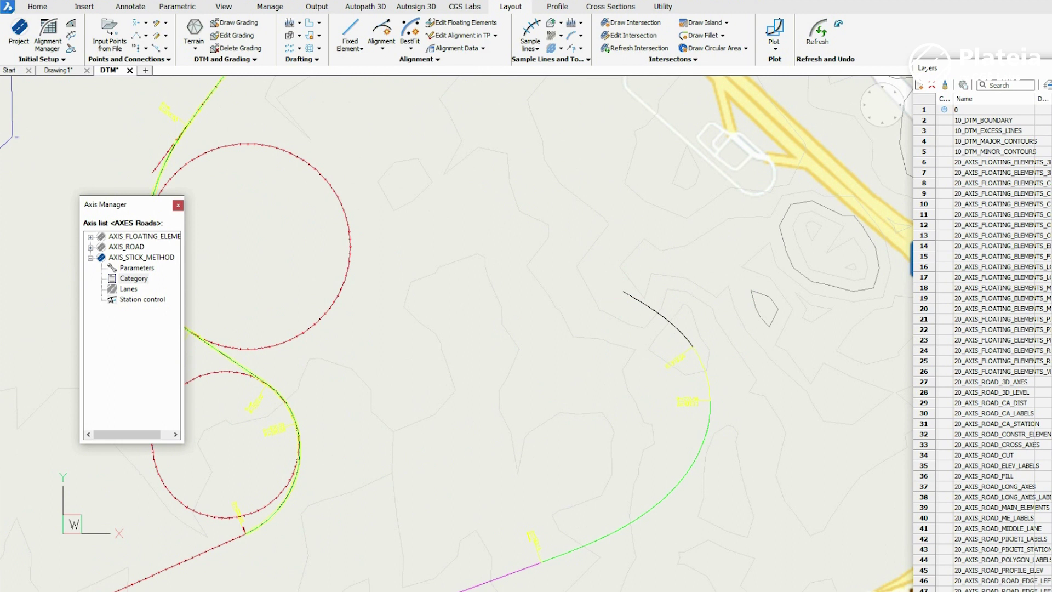
left_click(623, 301)
left_click(647, 359)
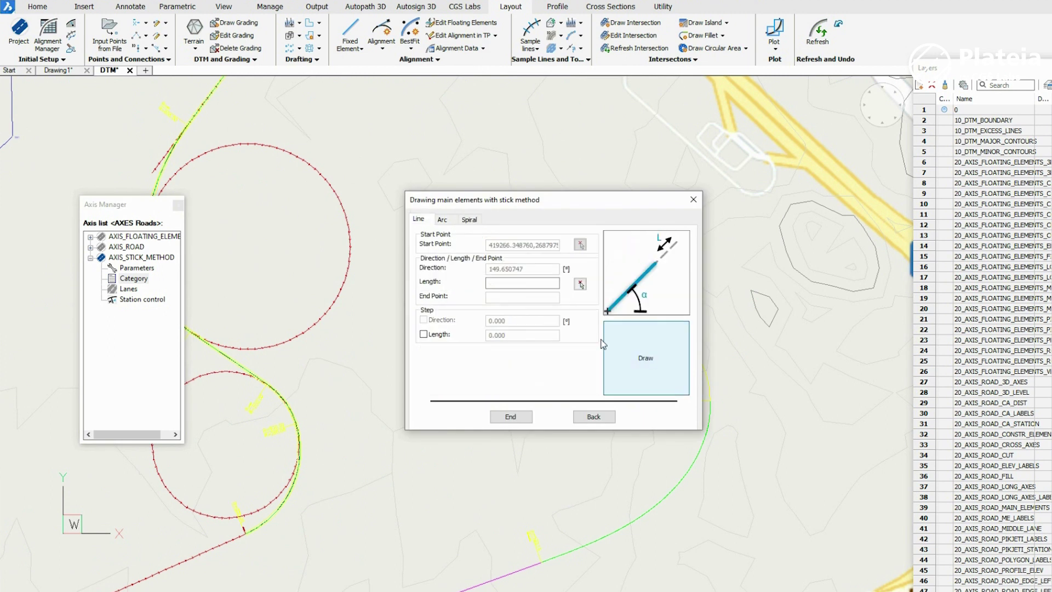
Add the final straight line to close the axis geometry.
left_click(580, 283)
scroll(603, 296, "down", 3)
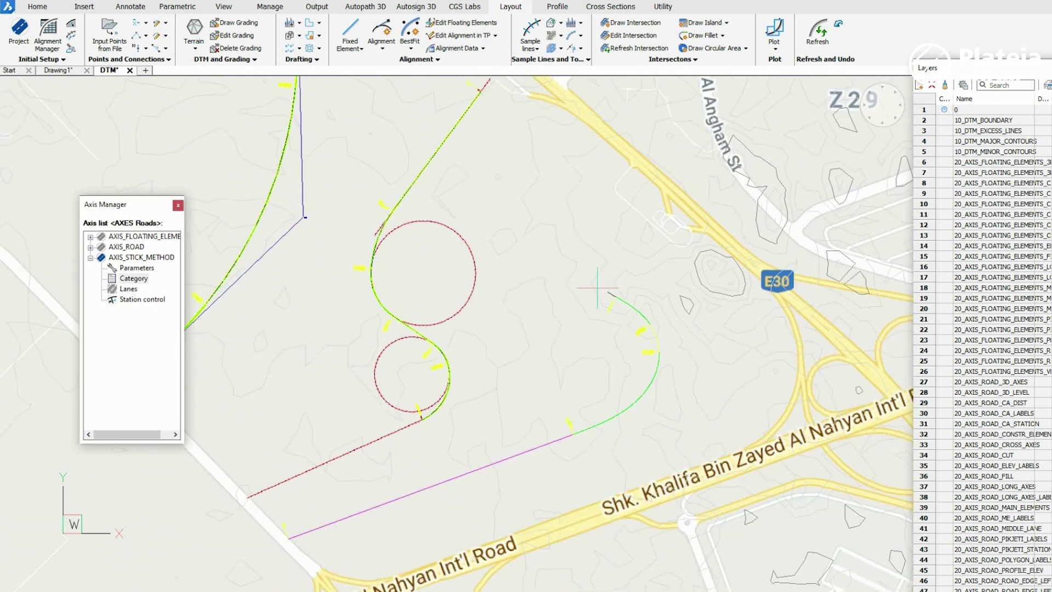
scroll(451, 207, "up", 2)
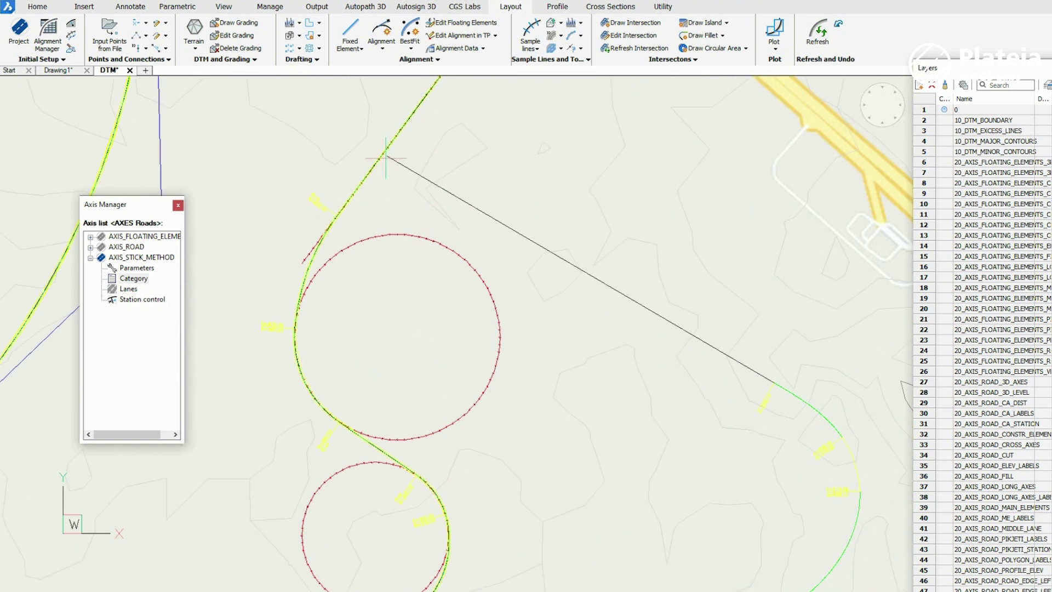
left_click(405, 187)
left_click(667, 374)
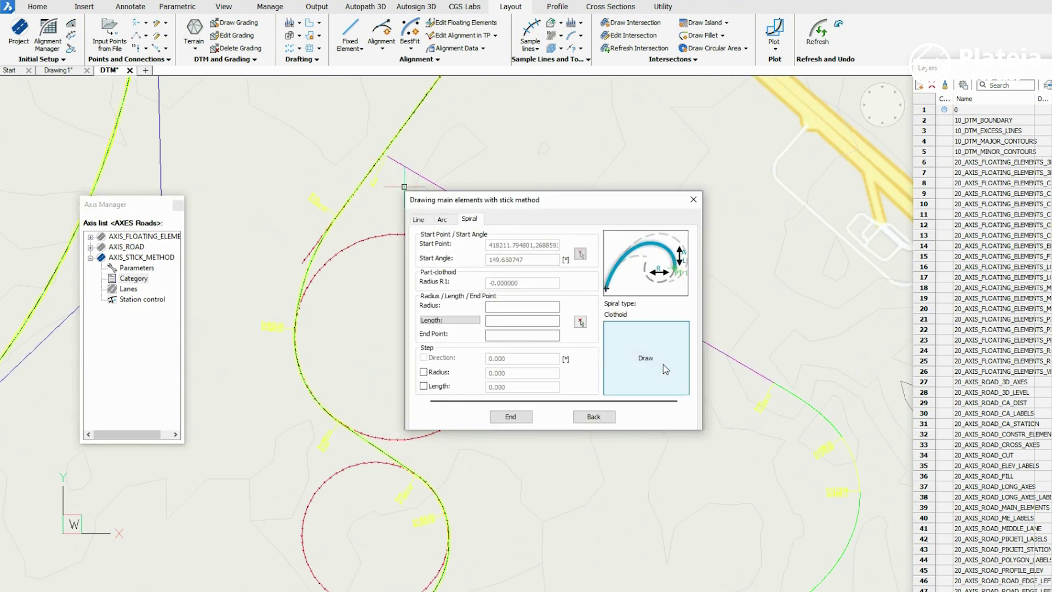
Finish the AXIS_STICK_METHOD elements and accept the default lanes and widenings.
left_click(510, 418)
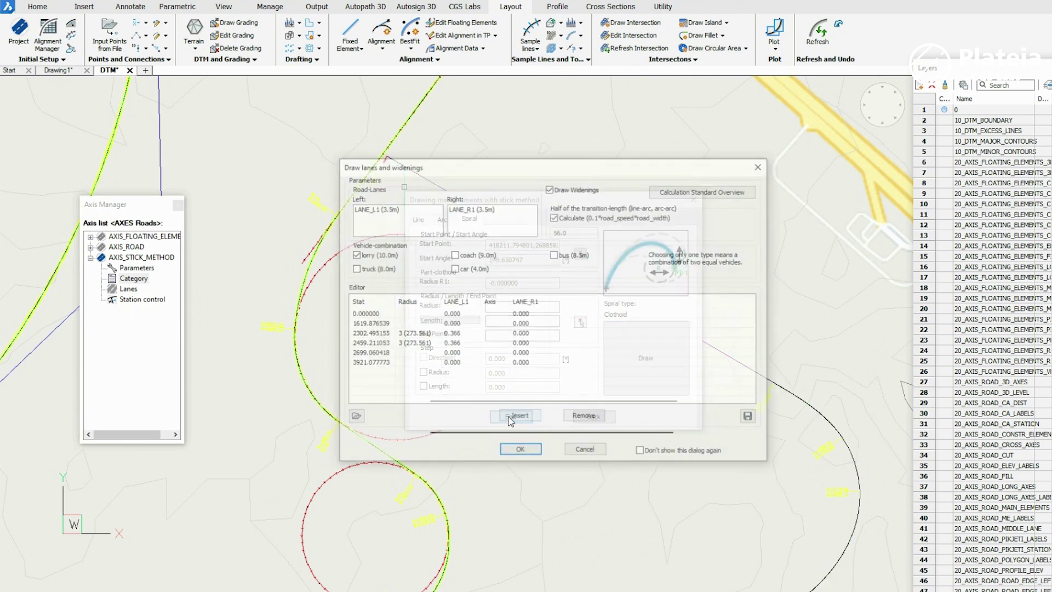
left_click(520, 451)
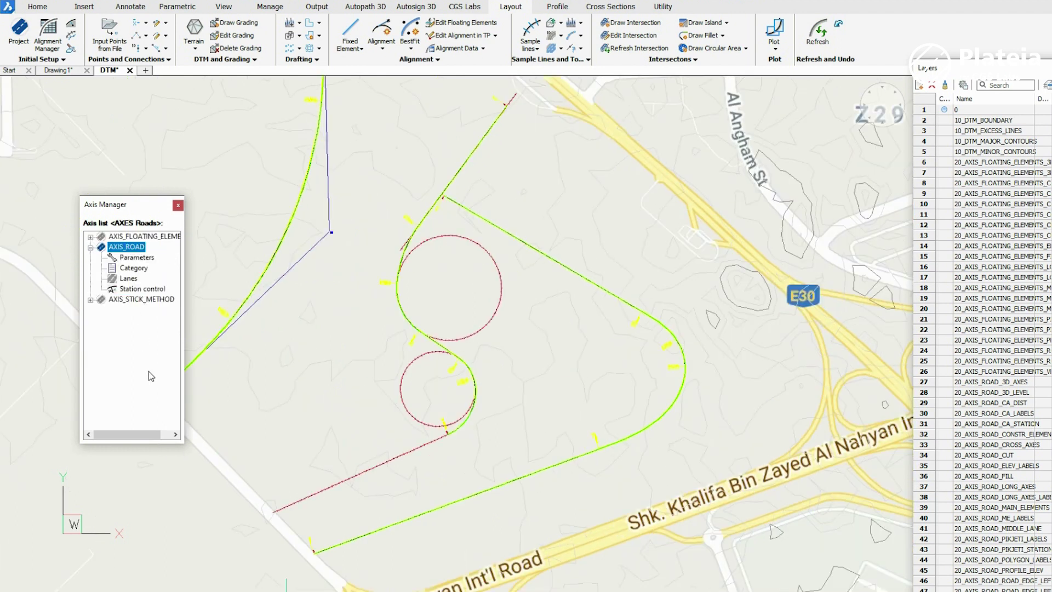
left_click(523, 48)
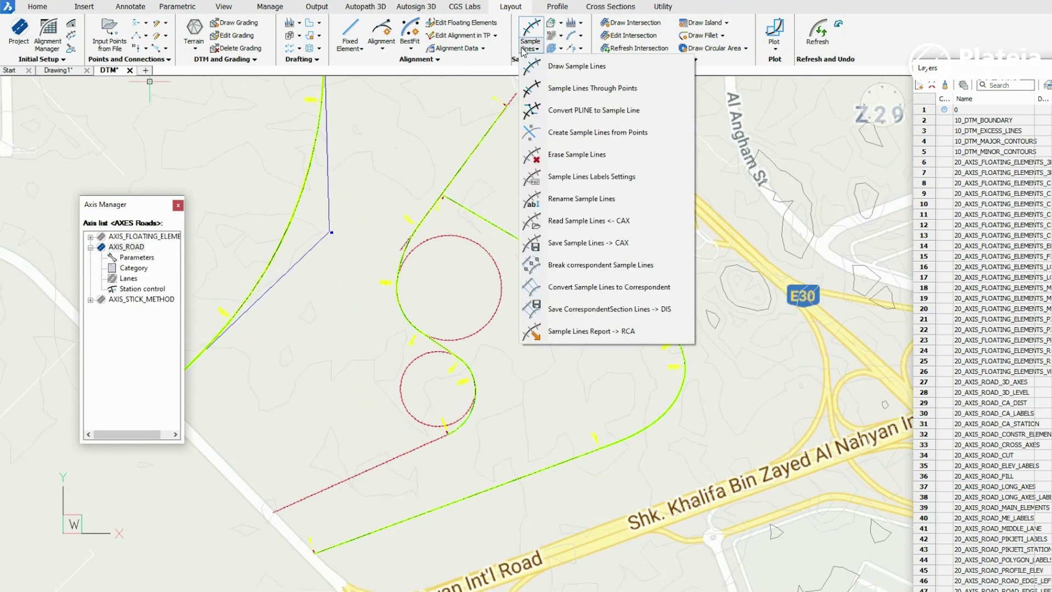
Draw P-prefixed cross-axes along AXIS_ROAD spaced 30 m apart, 30 m wide each side.
left_click(576, 67)
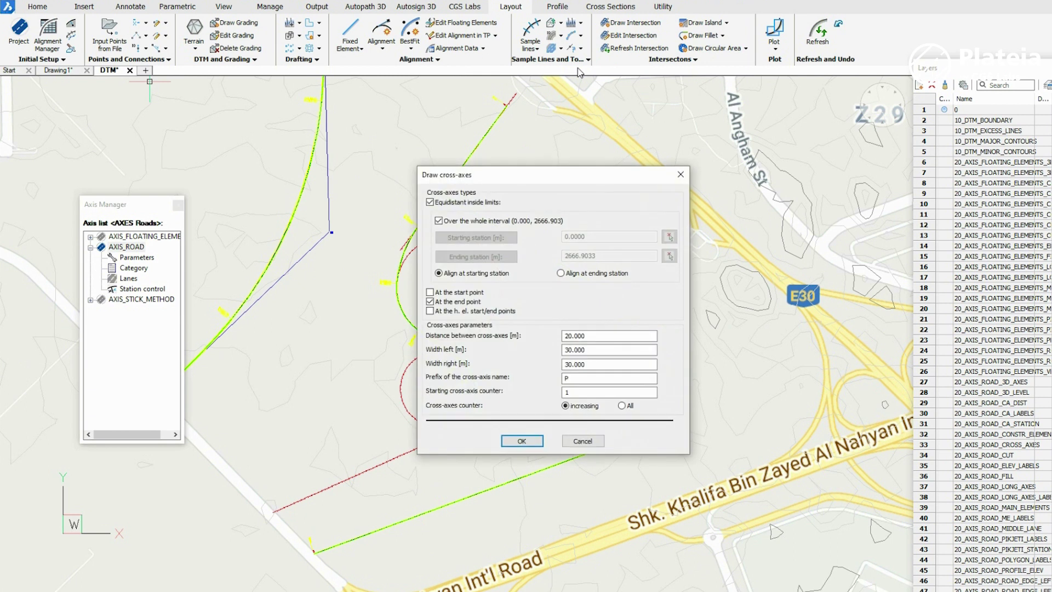
double_click(582, 335)
type("30")
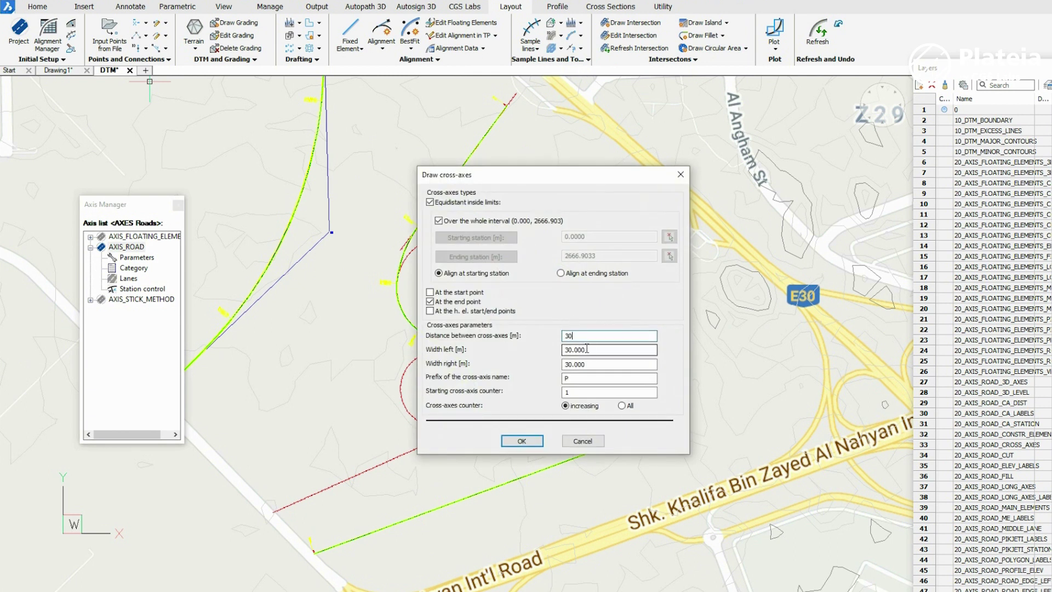
left_click(581, 378)
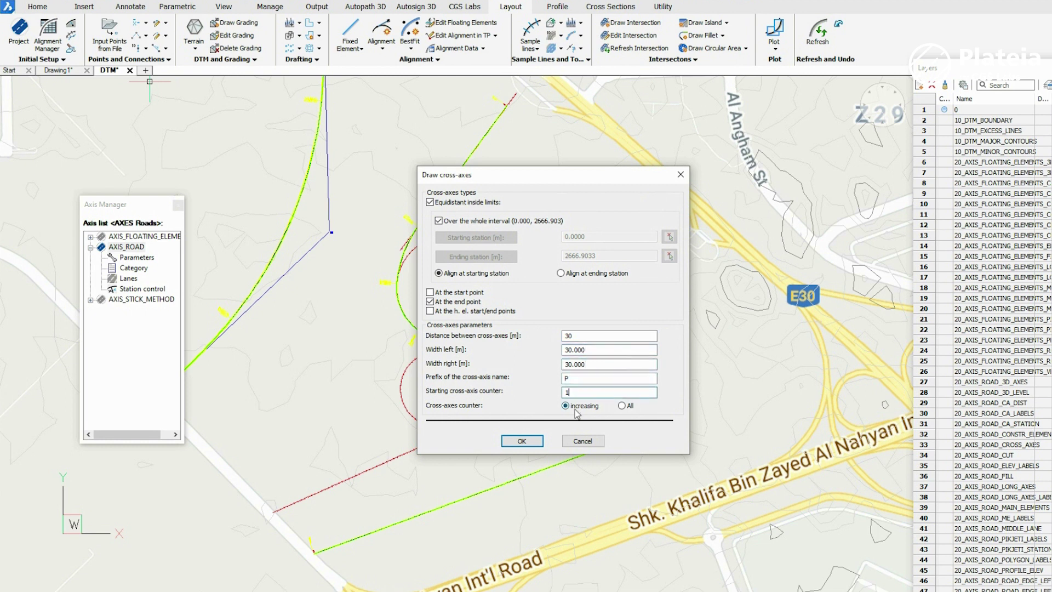
left_click(521, 441)
scroll(329, 299, "down", 3)
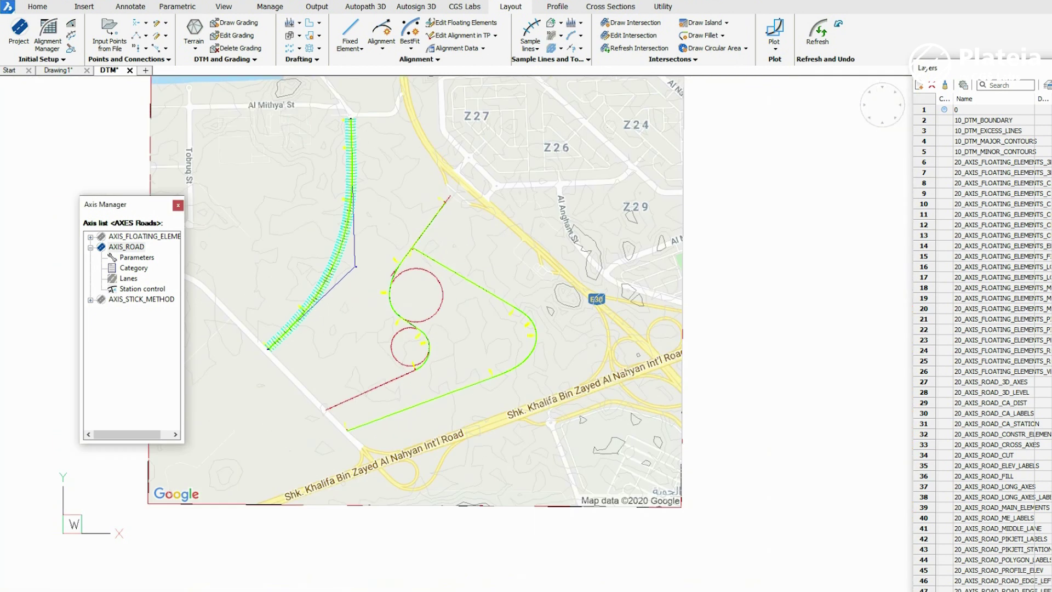